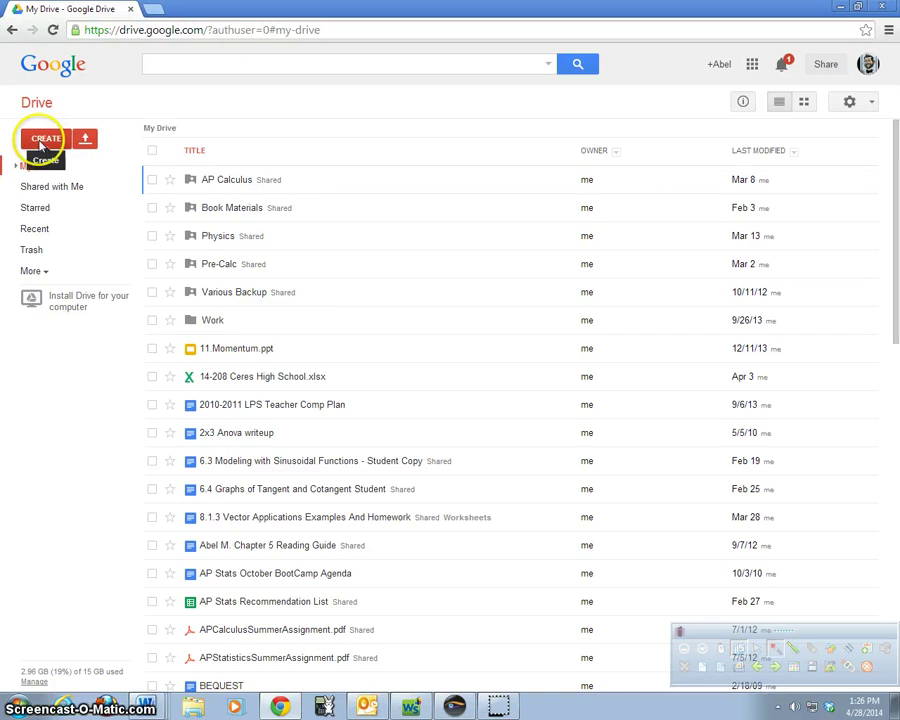
Create a new Google Form from Google Drive's CREATE menu.
{"action": "left_click", "coordinate": [42, 138]}
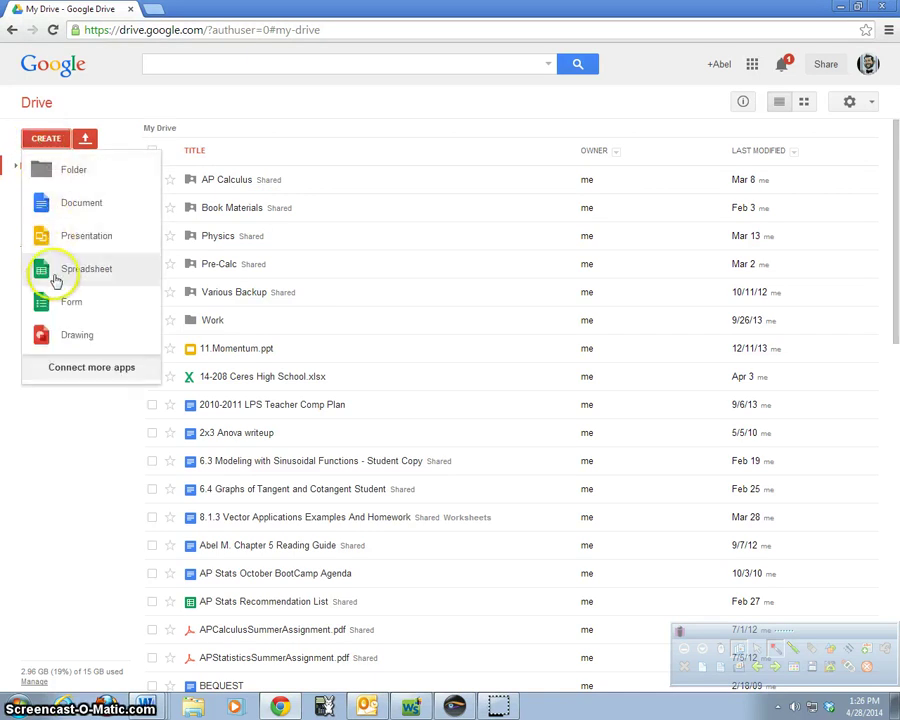
{"action": "left_click", "coordinate": [63, 305]}
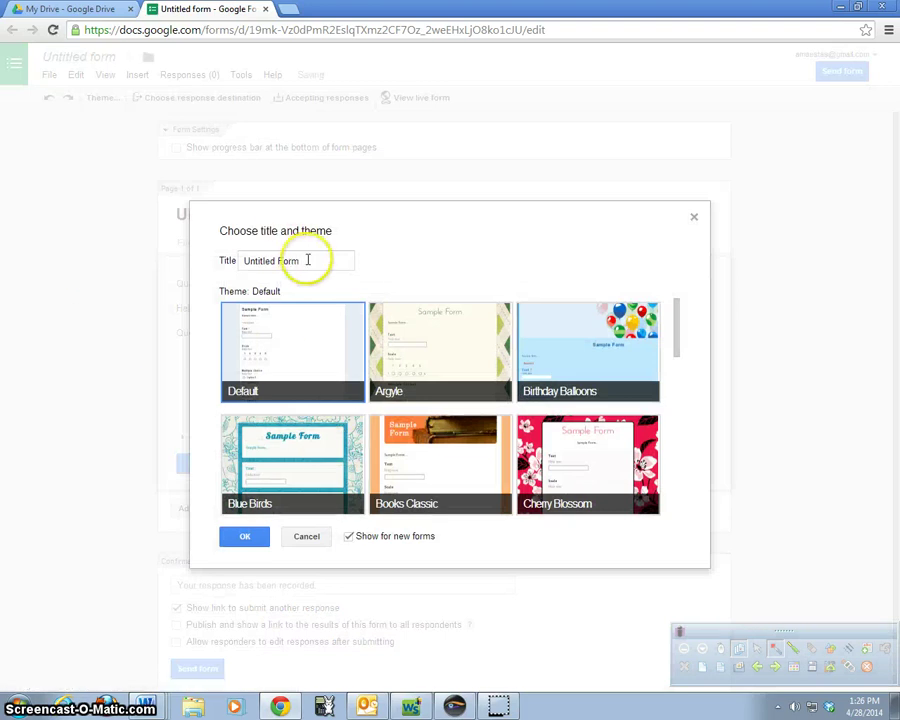
Title the new form 'Test Form 1' and confirm the Default theme.
{"action": "left_click", "coordinate": [307, 259]}
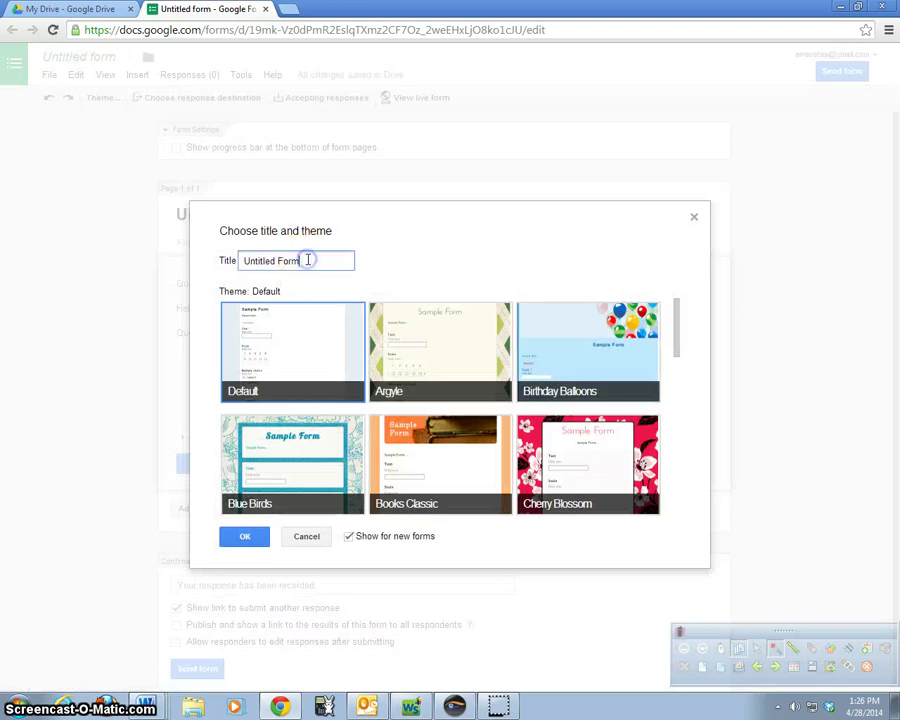
{"action": "key", "text": "BackSpace"}
{"action": "key", "text": "BackSpace"}
{"action": "key", "text": "BackSpace"}
{"action": "key", "text": "BackSpace"}
{"action": "key", "text": "BackSpace"}
{"action": "key", "text": "BackSpace"}
{"action": "key", "text": "BackSpace"}
{"action": "key", "text": "BackSpace"}
{"action": "key", "text": "BackSpace"}
{"action": "key", "text": "BackSpace"}
{"action": "key", "text": "BackSpace"}
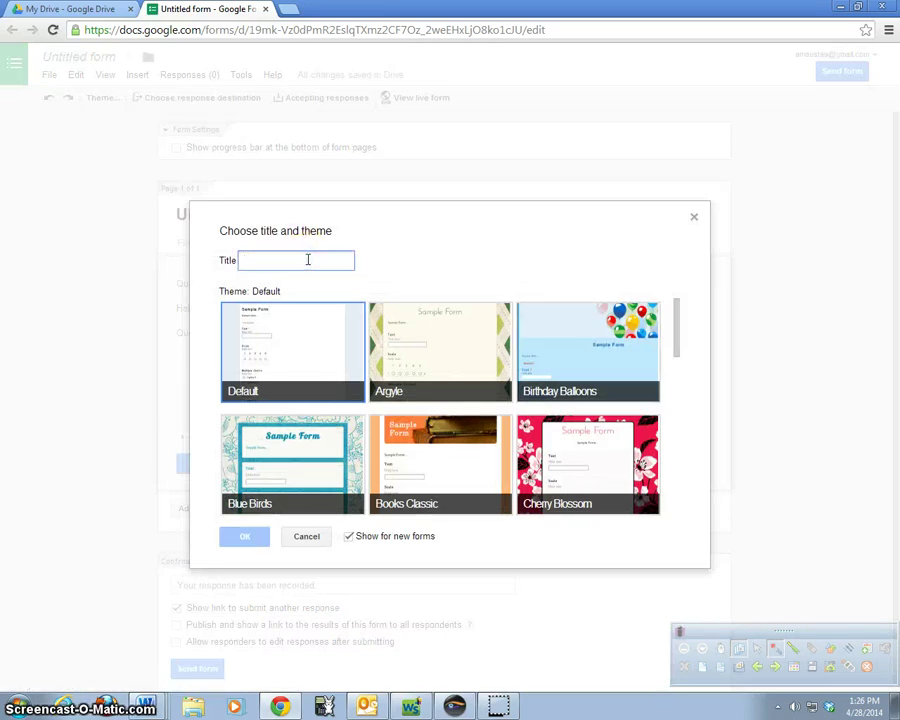
{"action": "type", "text": "Test Form 1"}
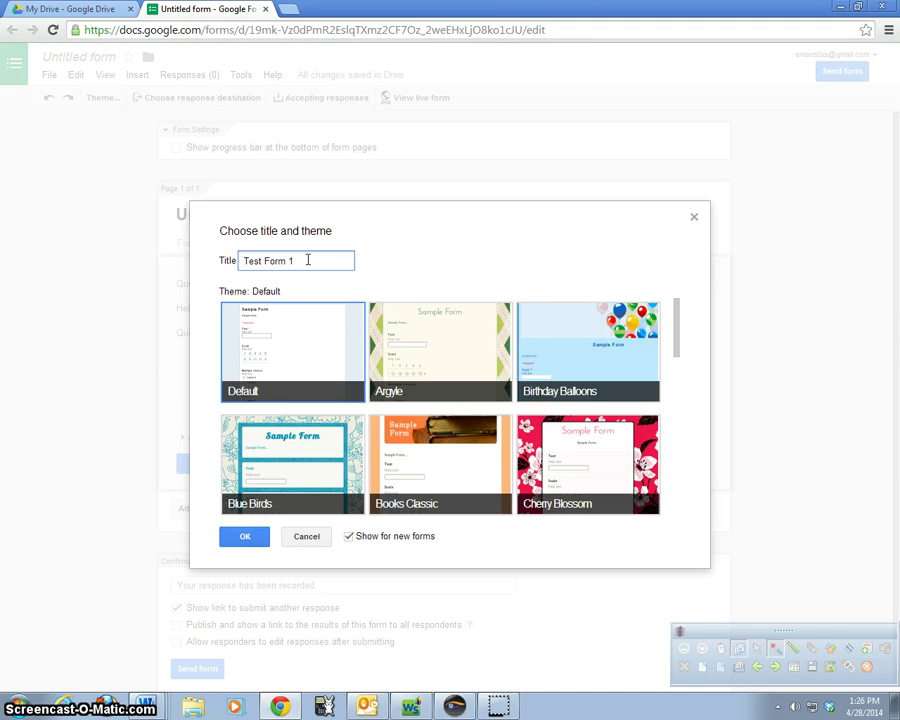
{"action": "left_click_drag", "start_coordinate": [677, 341], "coordinate": [705, 309]}
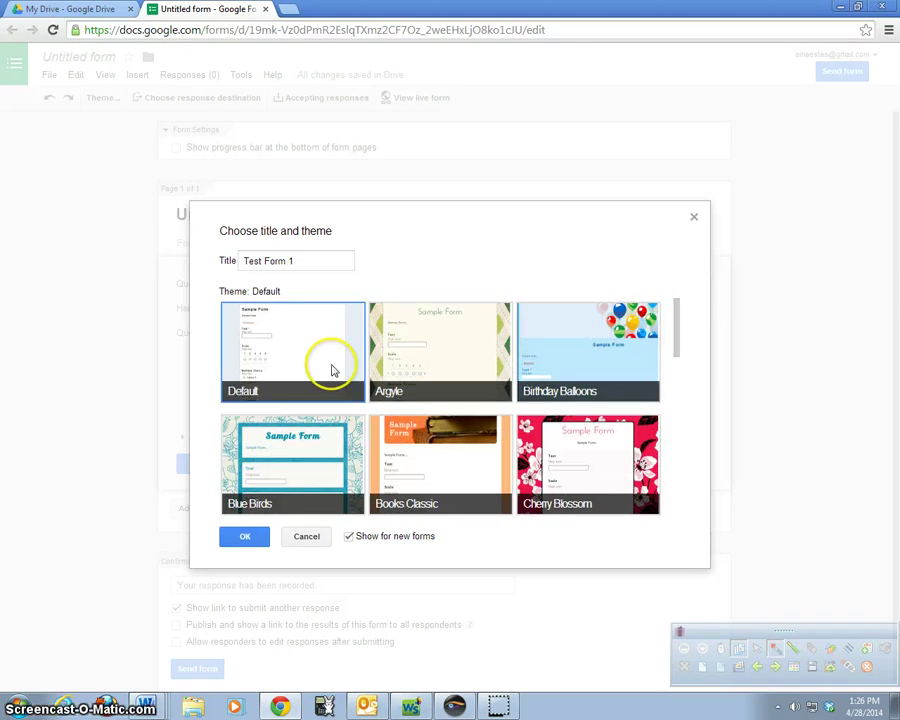
{"action": "left_click", "coordinate": [331, 363]}
{"action": "left_click", "coordinate": [244, 536]}
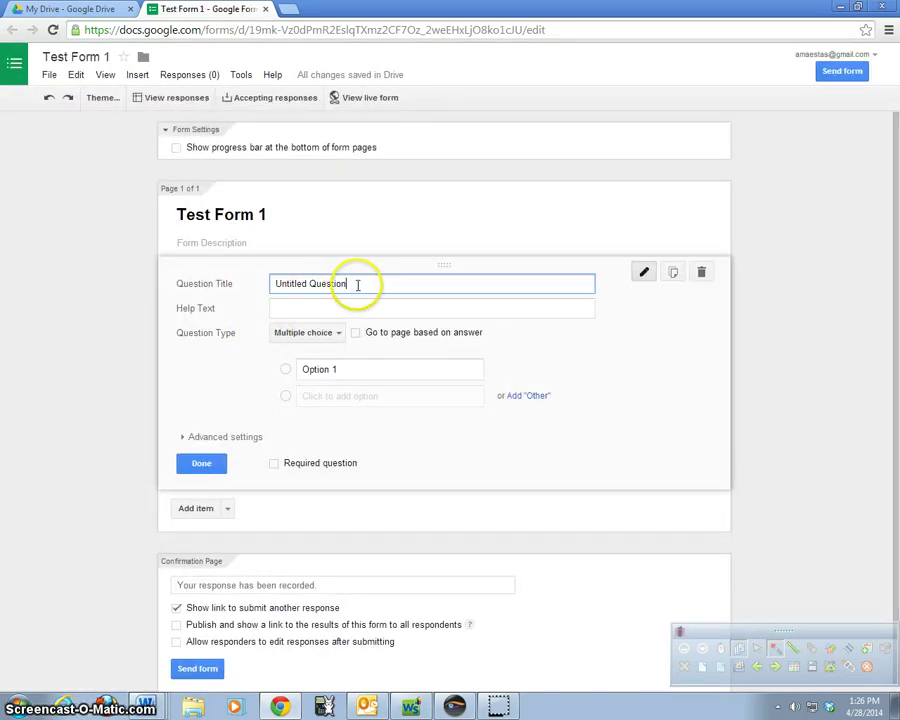
Title the first question 'Please tell me who you are!'.
{"action": "left_click", "coordinate": [325, 334]}
{"action": "left_click", "coordinate": [312, 298]}
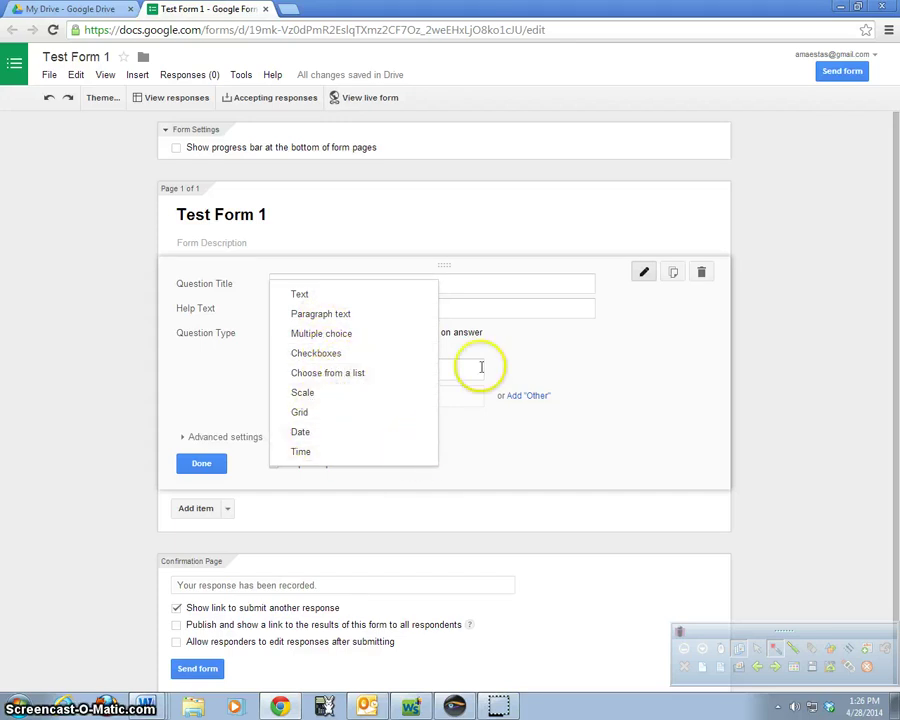
{"action": "left_click", "coordinate": [550, 287]}
{"action": "left_click_drag", "start_coordinate": [550, 287], "coordinate": [254, 287]}
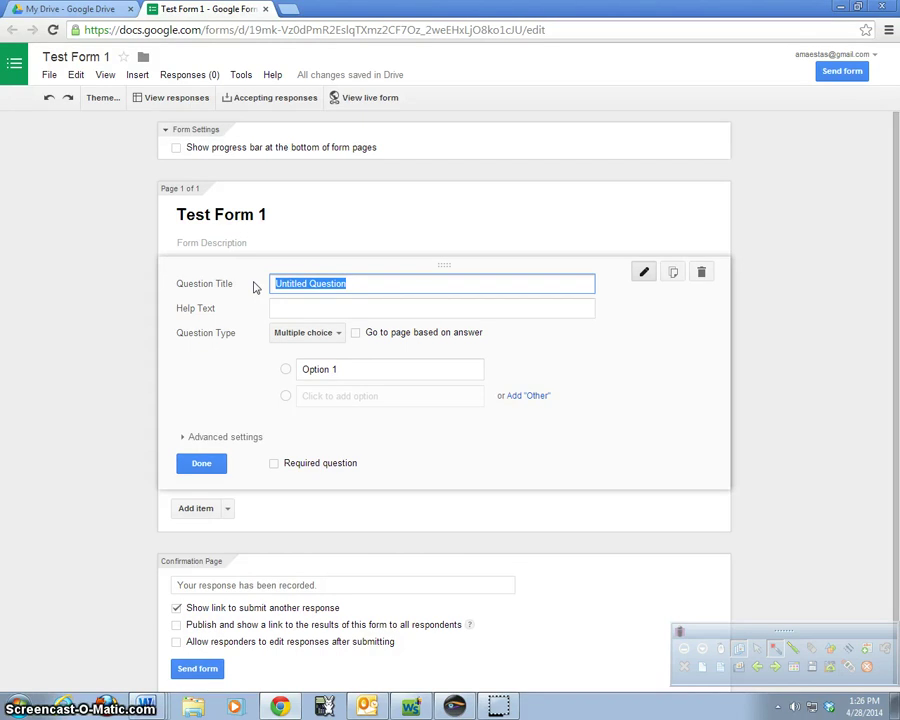
{"action": "type", "text": "Ple"}
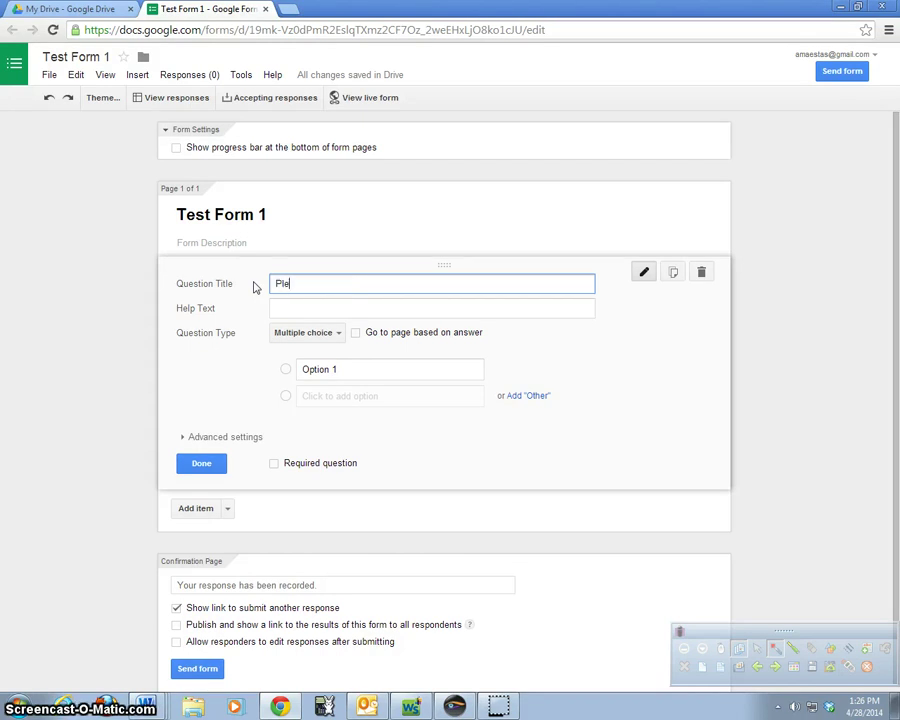
{"action": "type", "text": "ase tell me who you are"}
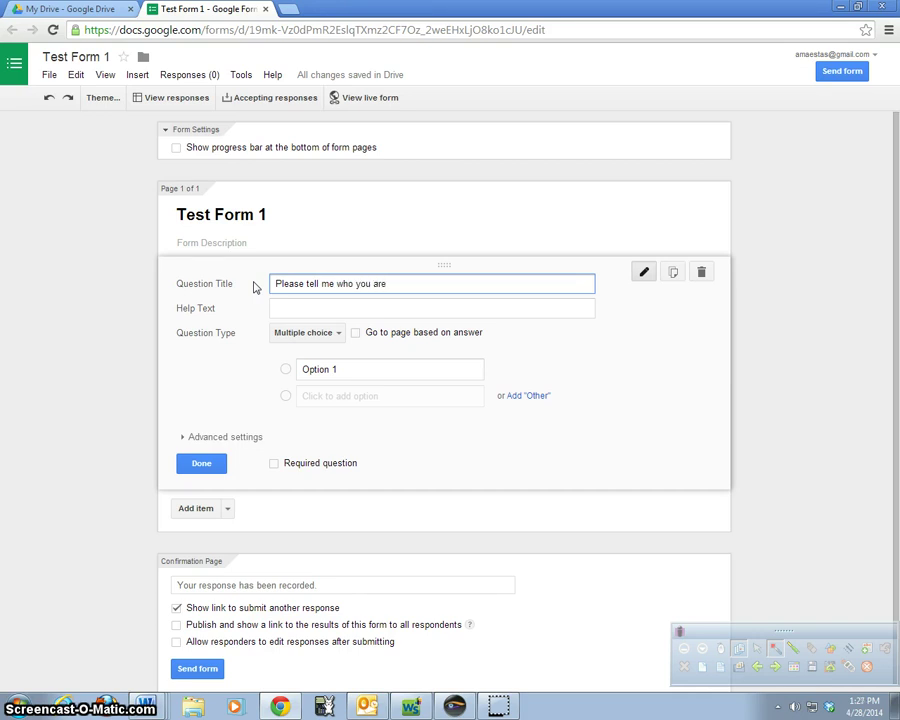
{"action": "type", "text": "!"}
Add the help text 'Last Name First, Please.' to the first question.
{"action": "left_click", "coordinate": [272, 308]}
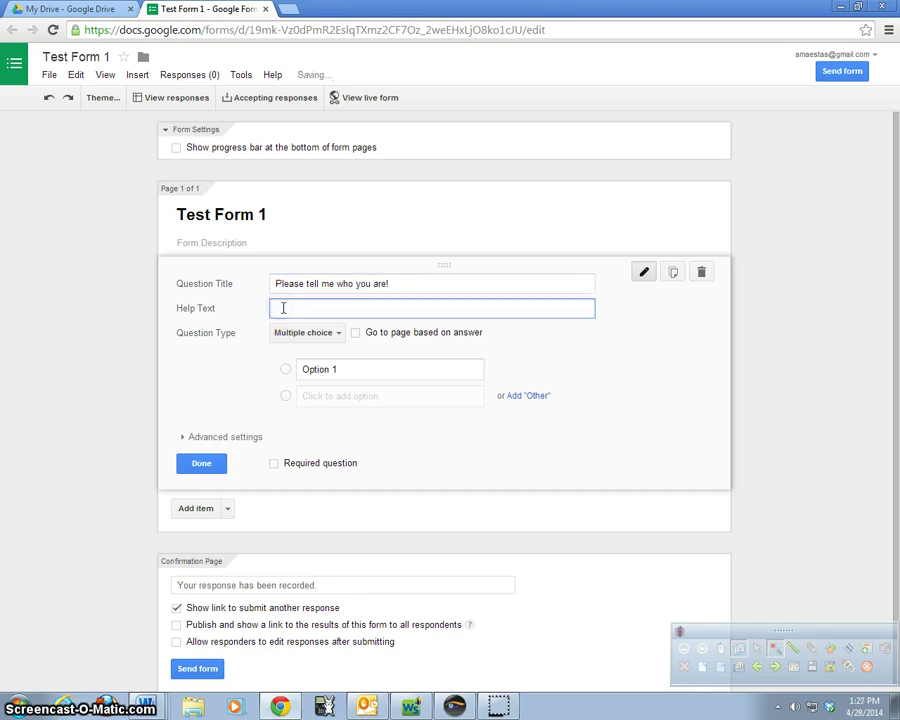
{"action": "type", "text": "Last "}
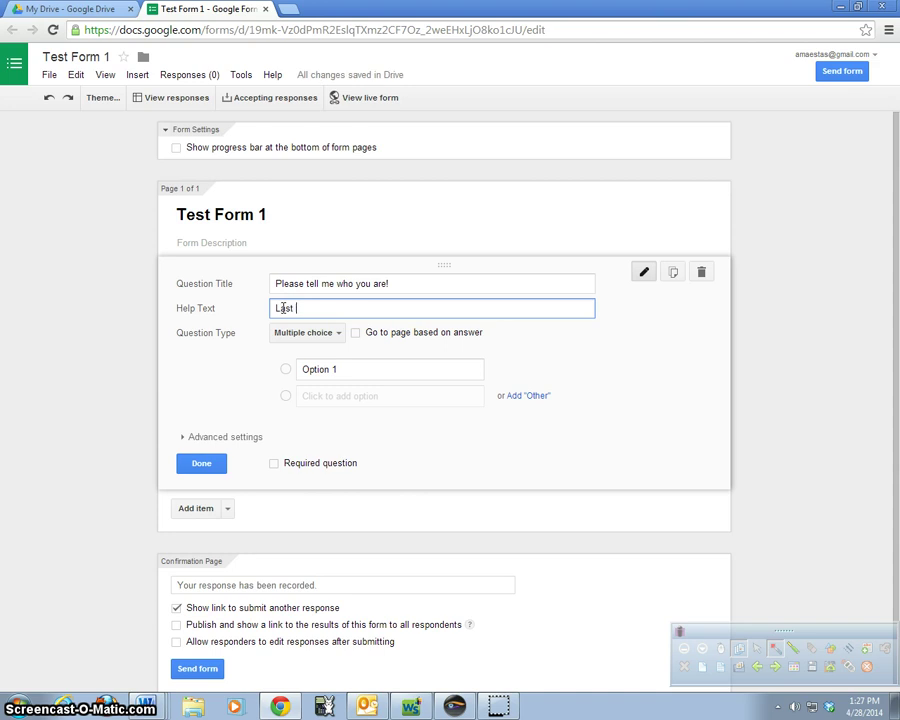
{"action": "type", "text": "Name First, Please."}
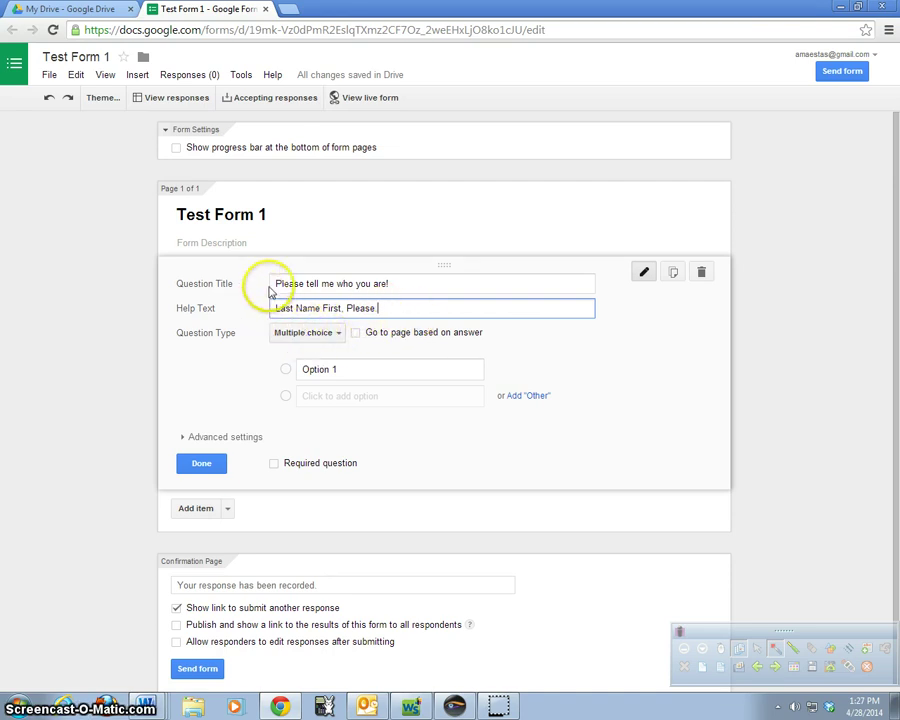
Make the first question a required Text question and finish editing it.
{"action": "left_click", "coordinate": [336, 341]}
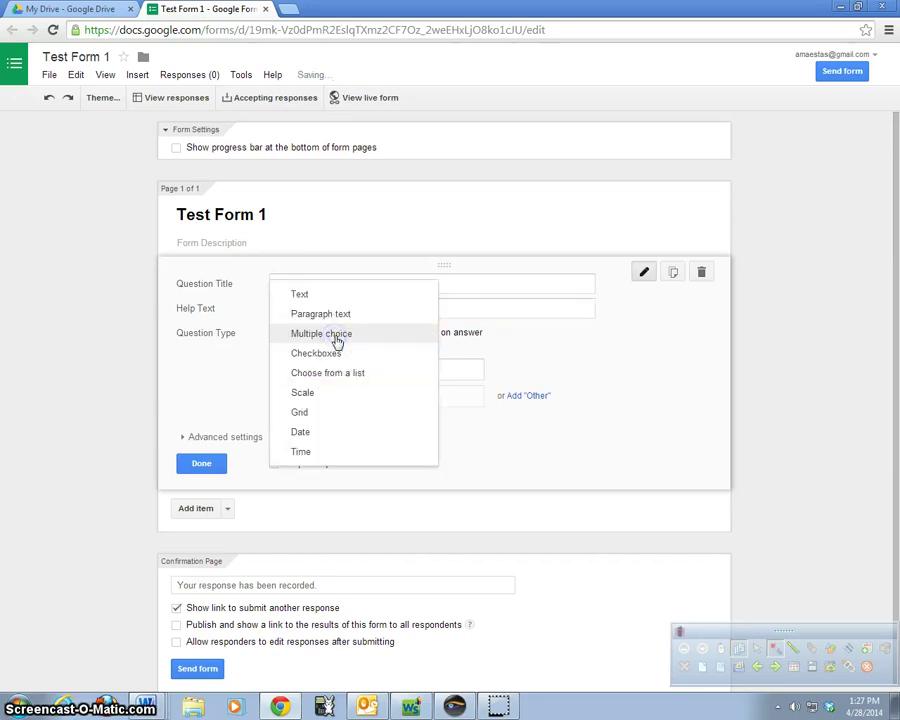
{"action": "left_click", "coordinate": [333, 297]}
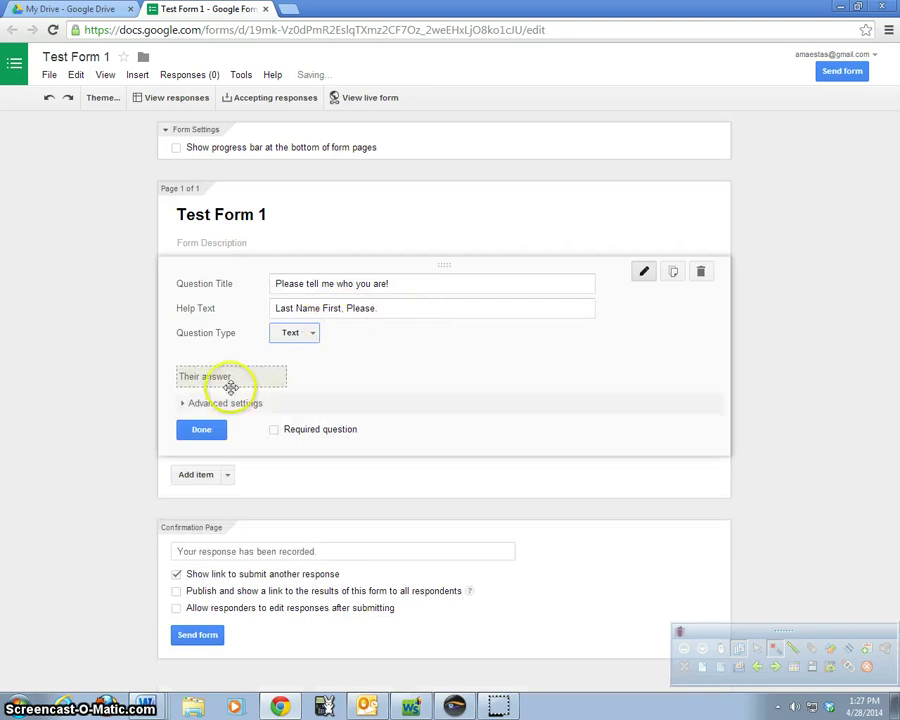
{"action": "left_click", "coordinate": [183, 403]}
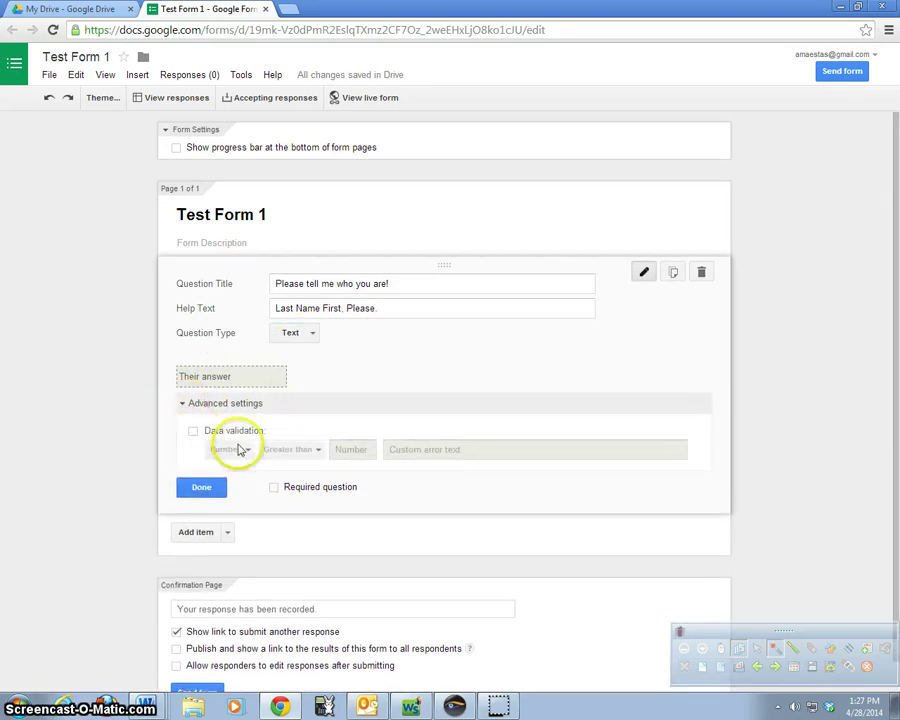
{"action": "left_click", "coordinate": [194, 432]}
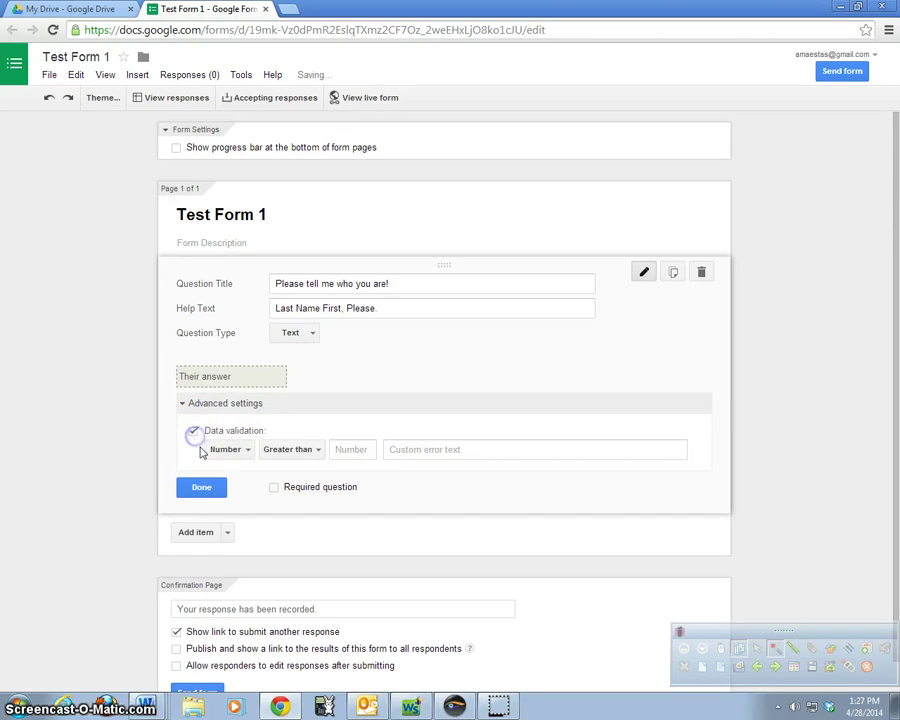
{"action": "left_click", "coordinate": [194, 434]}
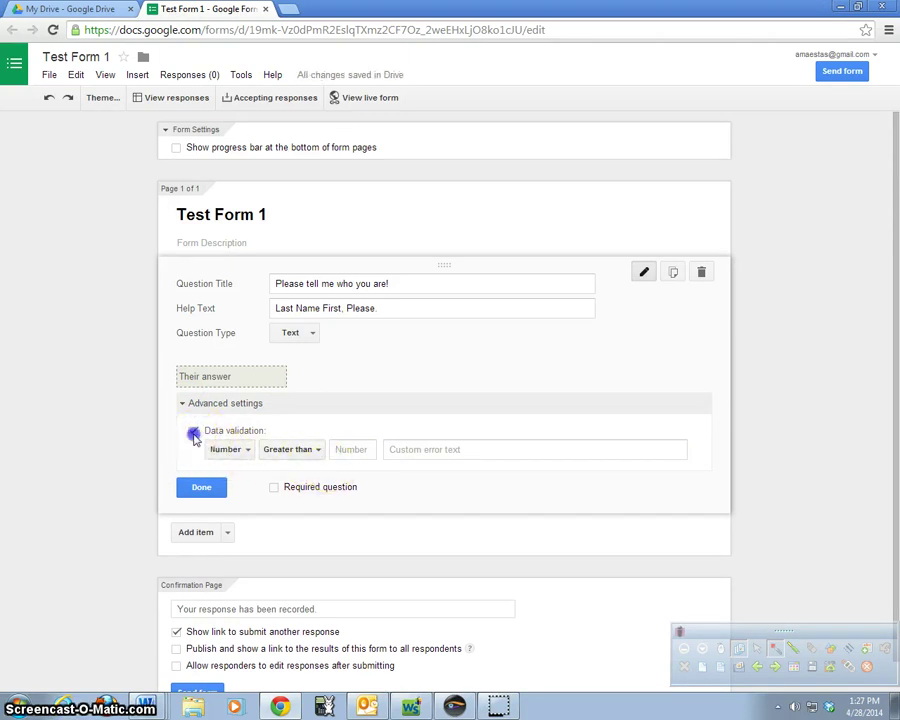
{"action": "left_click", "coordinate": [184, 403]}
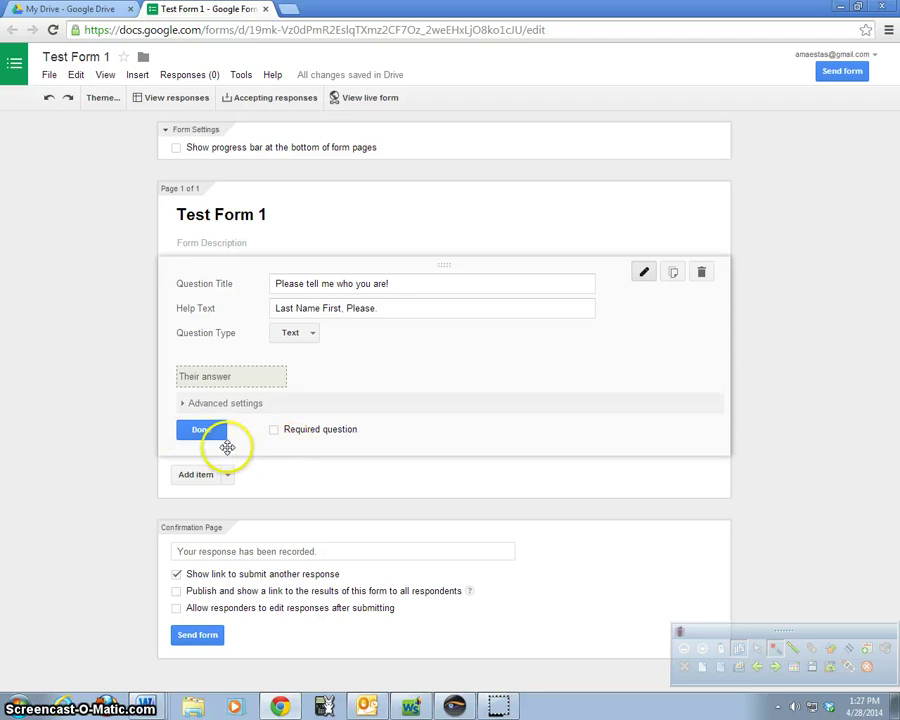
{"action": "left_click", "coordinate": [273, 430]}
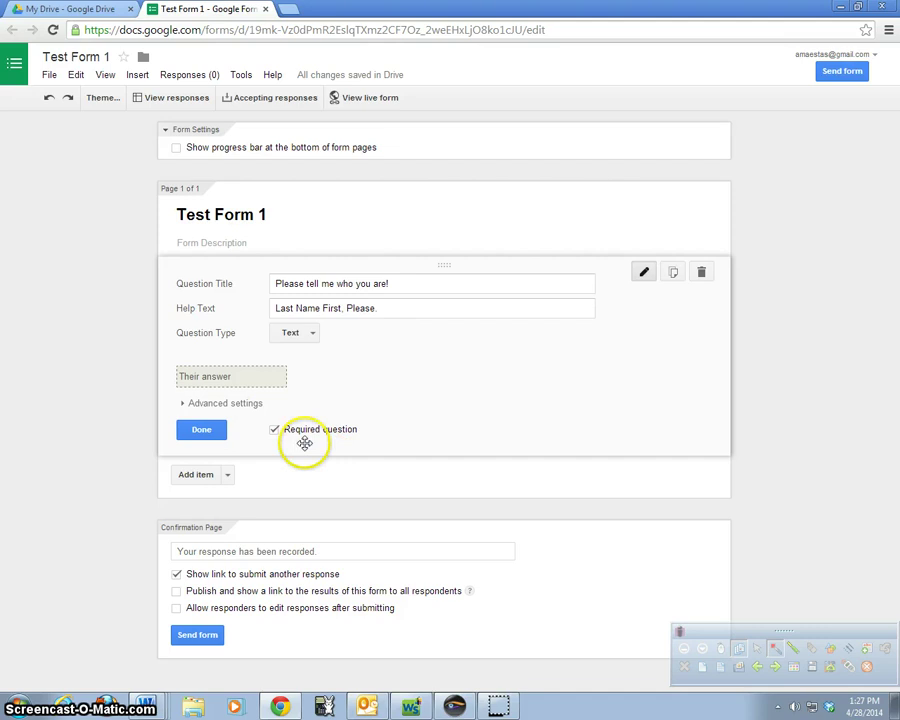
{"action": "left_click", "coordinate": [201, 432]}
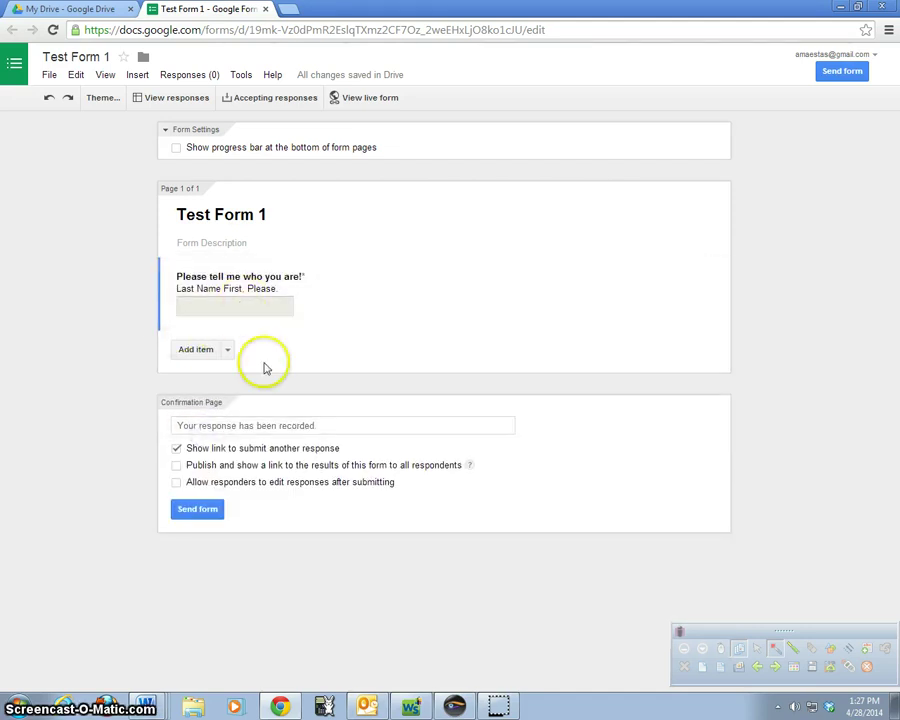
Add a multiple-choice question 'Who is your favorite Ninja Turtle?'.
{"action": "left_click", "coordinate": [210, 355]}
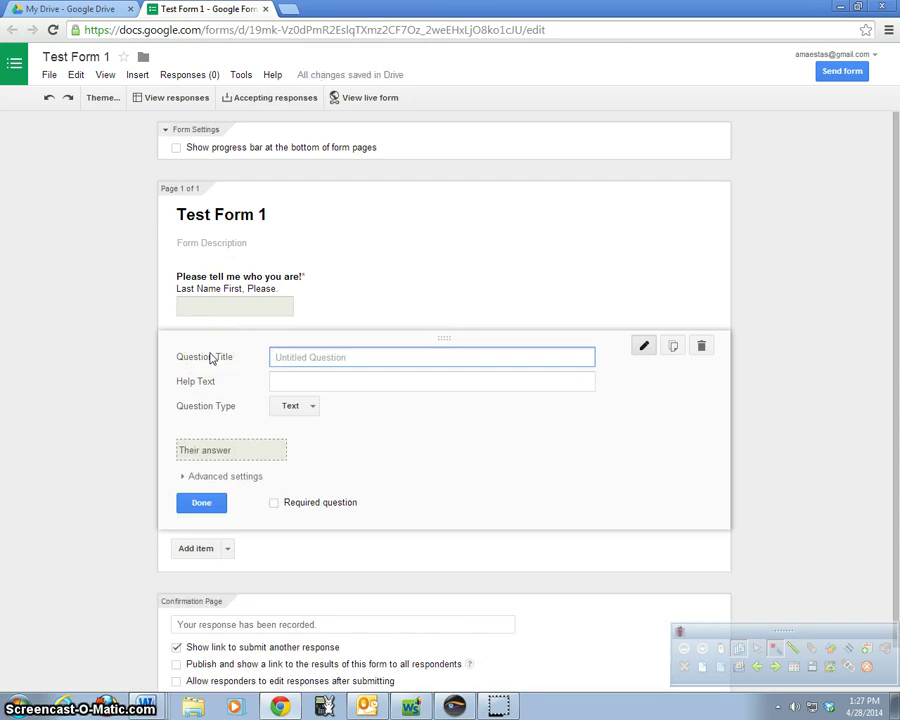
{"action": "type", "text": "Who is your favorite"}
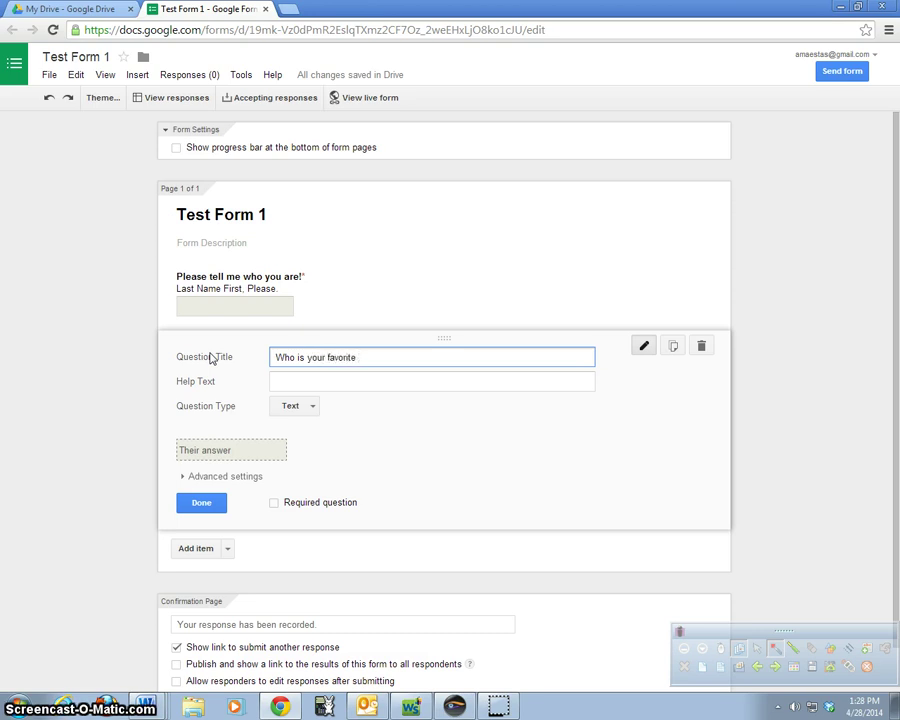
{"action": "type", "text": " Ninja Turtle?"}
{"action": "left_click", "coordinate": [311, 406]}
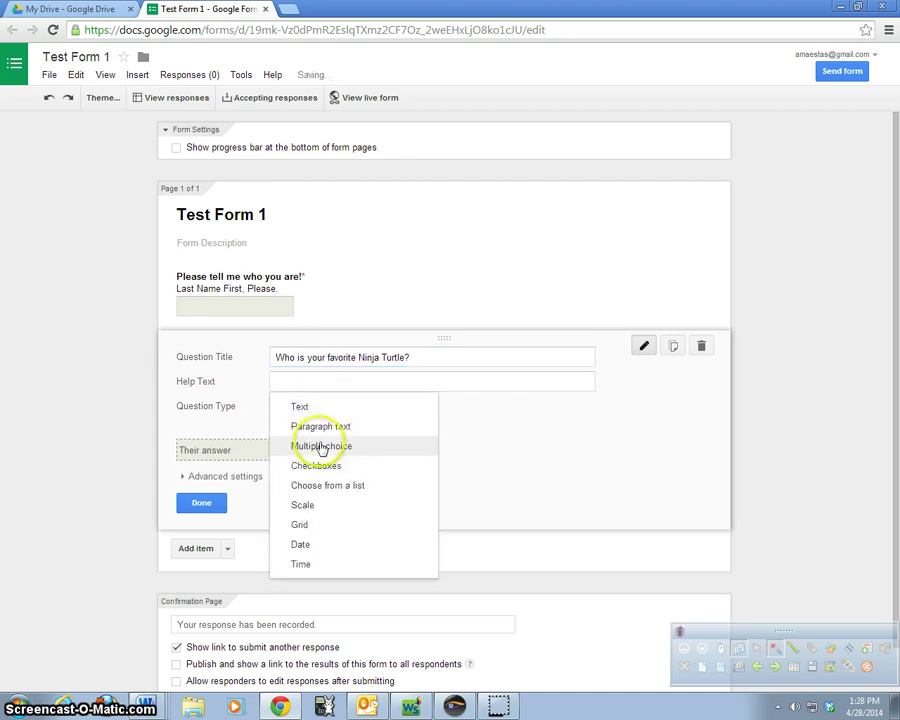
{"action": "left_click", "coordinate": [321, 447]}
Give it choices Leonardo, Michaelangelo, Donatello and Rafael, and mark it required.
{"action": "left_click", "coordinate": [344, 445]}
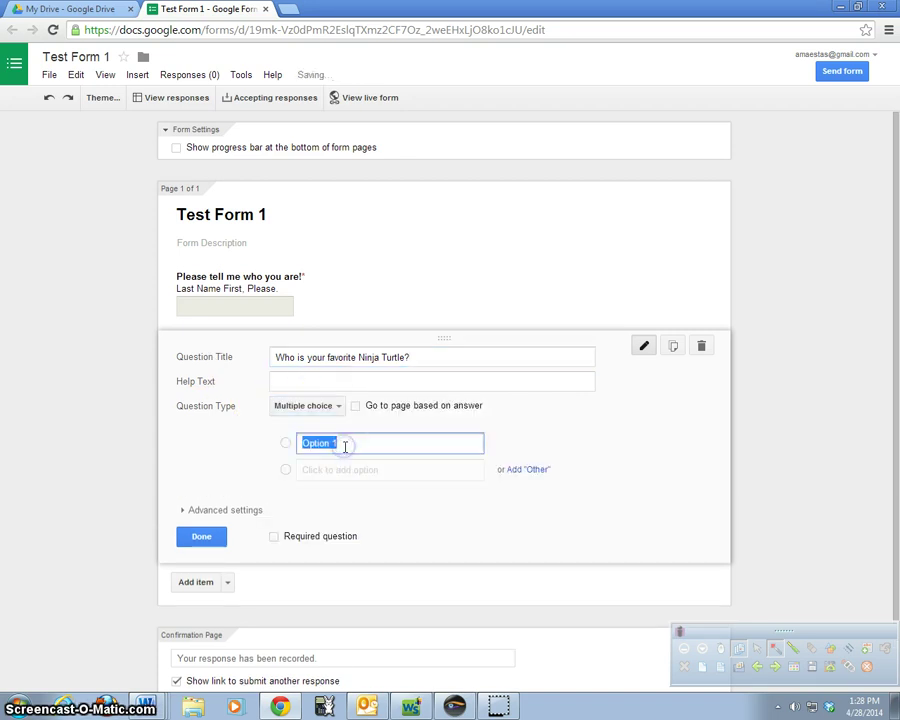
{"action": "type", "text": "Le"}
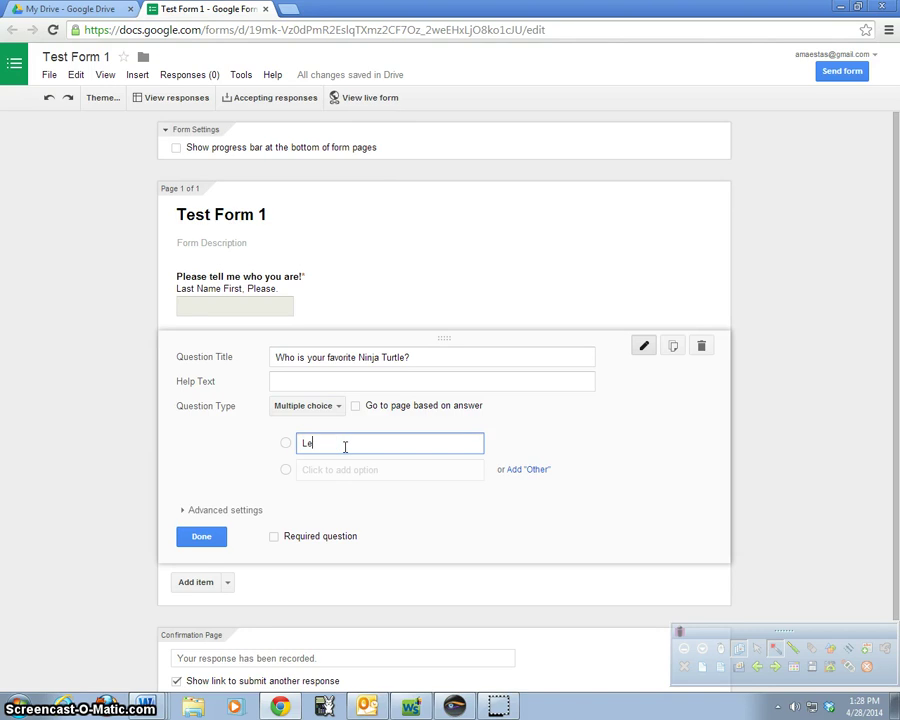
{"action": "type", "text": "onardo"}
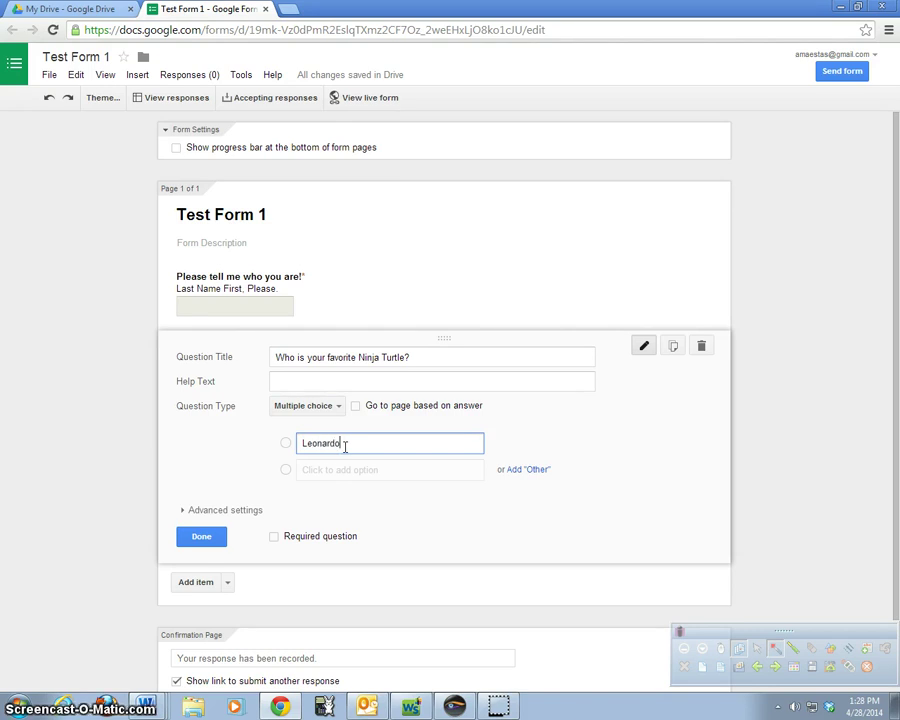
{"action": "key", "text": "Tab"}
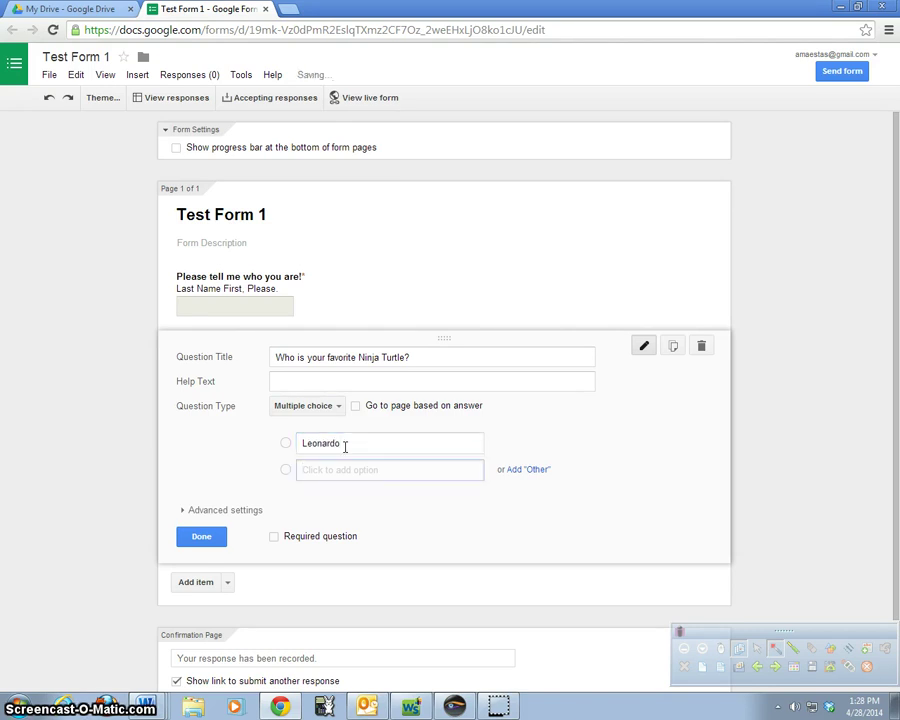
{"action": "type", "text": "Mi"}
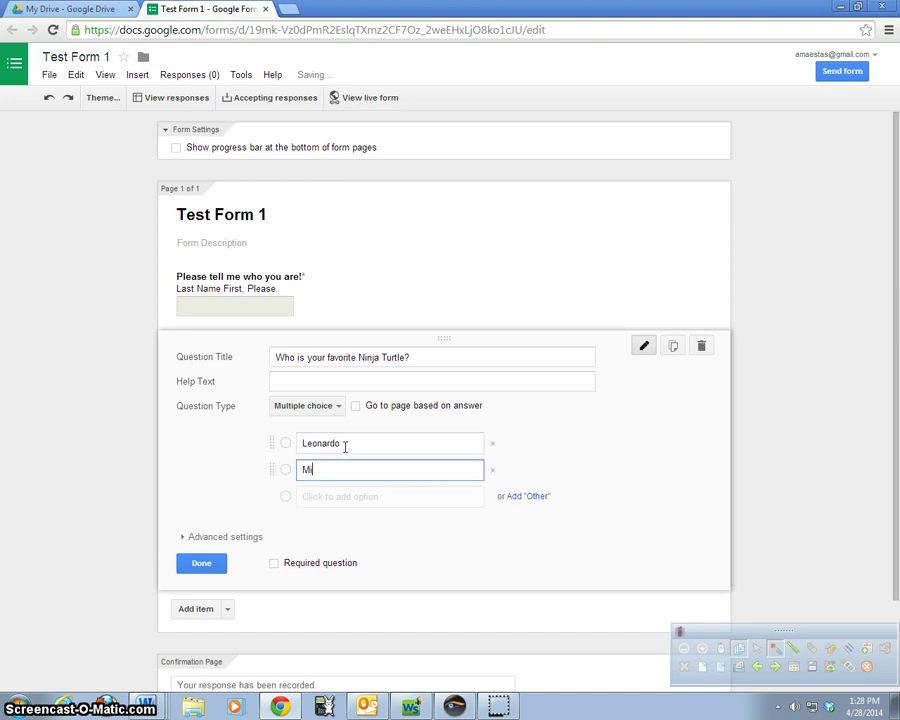
{"action": "type", "text": "chaelang"}
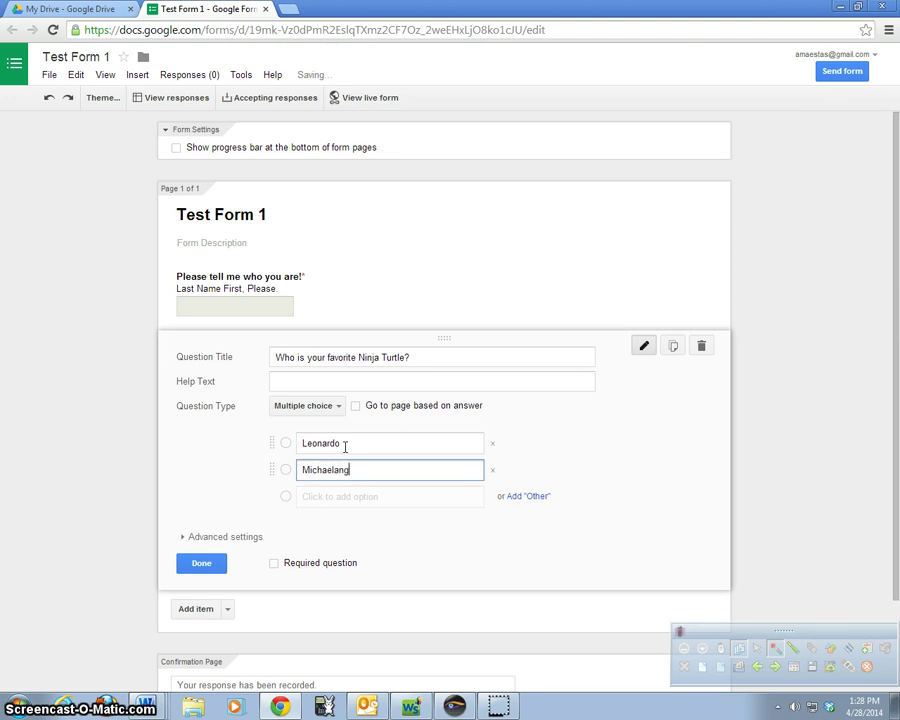
{"action": "type", "text": "elo"}
{"action": "key", "text": "Return"}
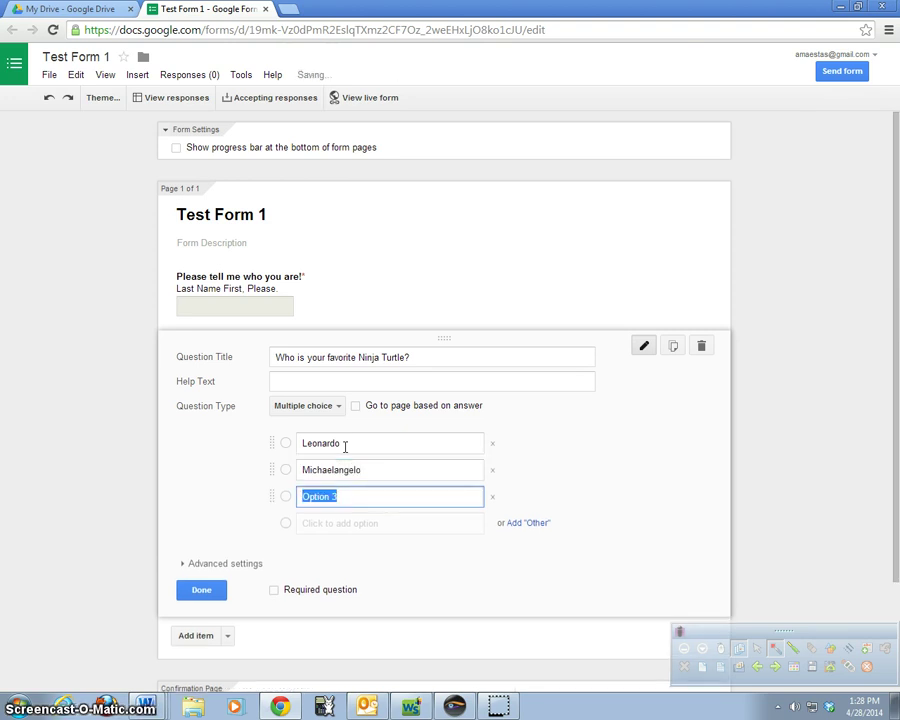
{"action": "type", "text": "Dona"}
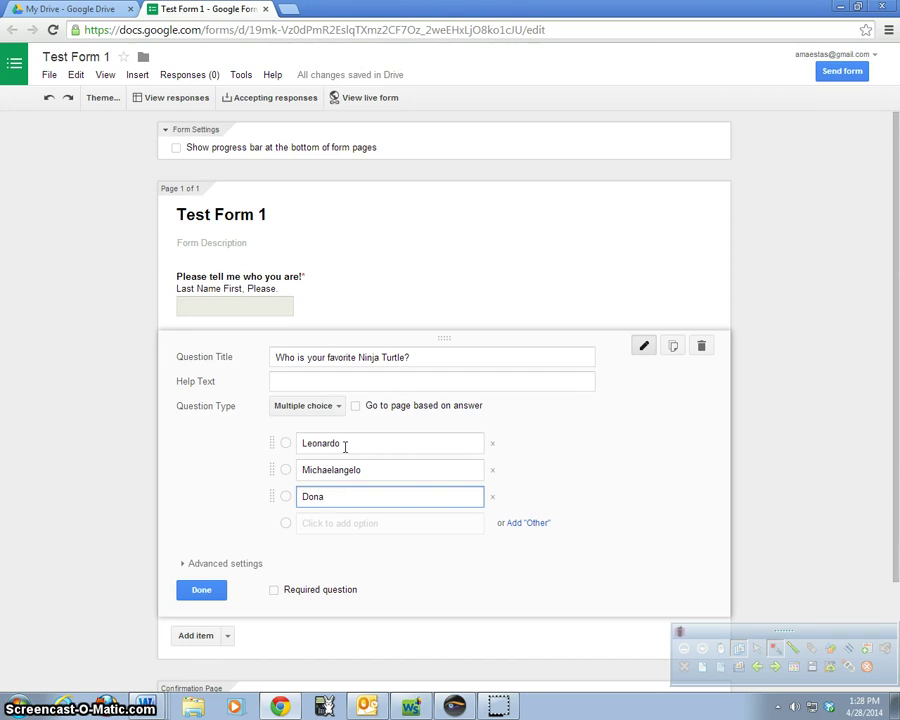
{"action": "type", "text": "tello"}
{"action": "key", "text": "Return"}
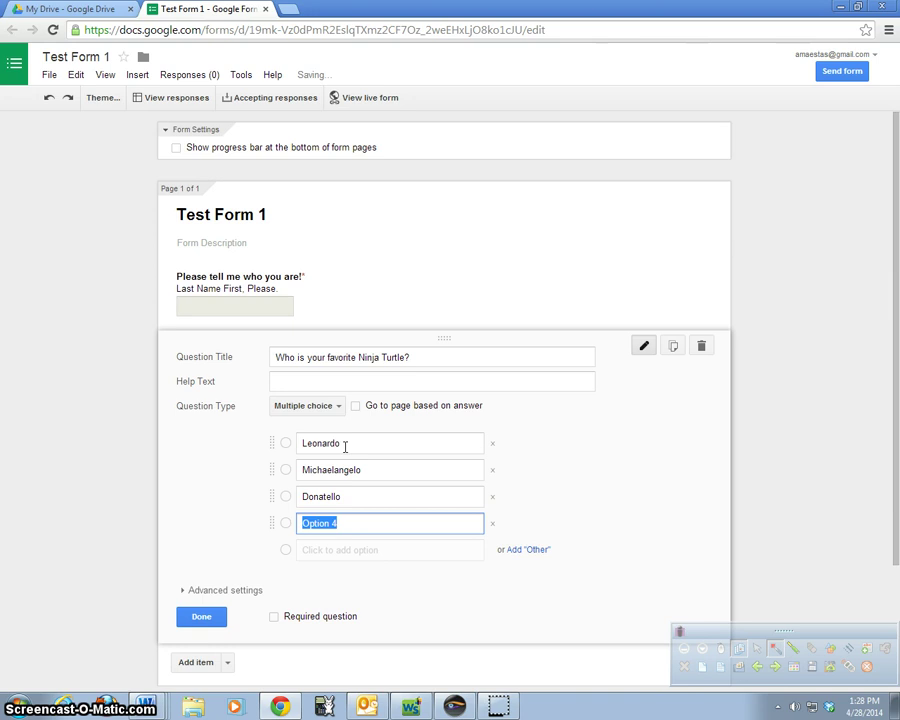
{"action": "type", "text": "Rafael"}
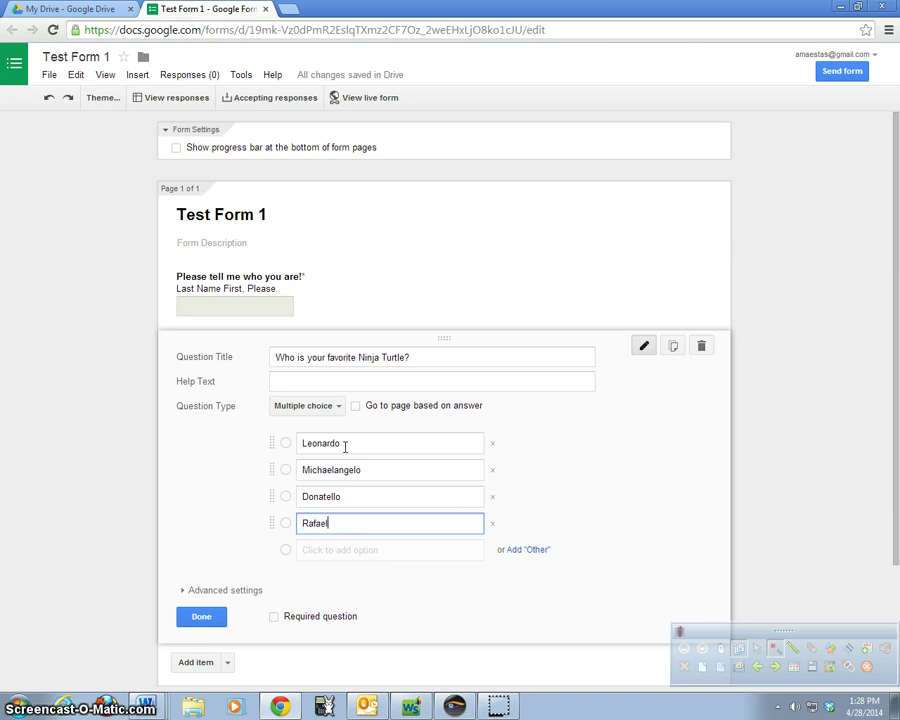
{"action": "left_click", "coordinate": [274, 617]}
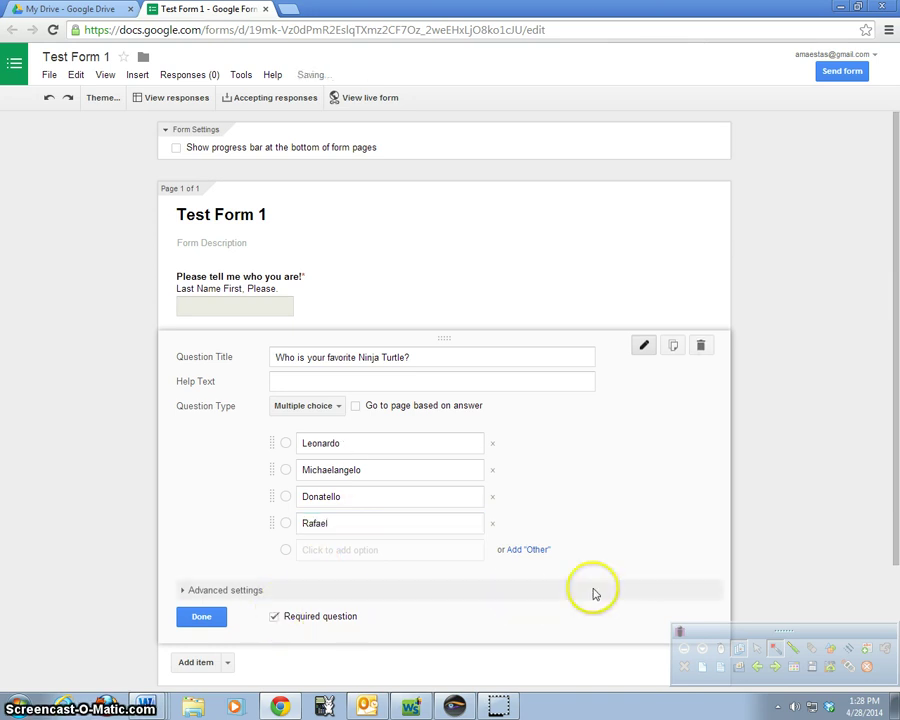
{"action": "scroll", "coordinate": [732, 536], "scroll_direction": "down", "scroll_amount": 2}
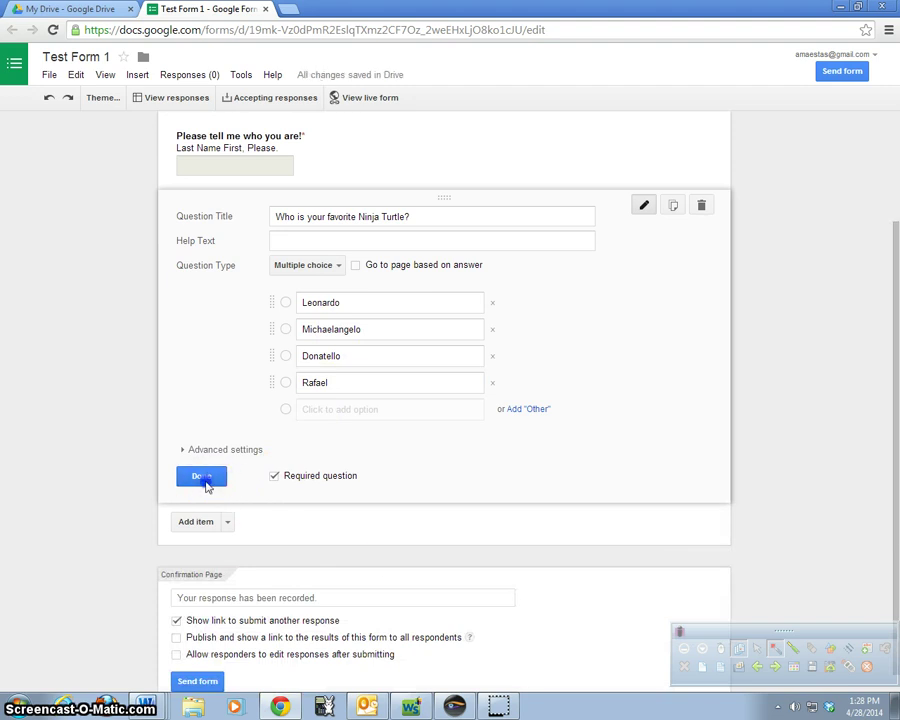
{"action": "left_click", "coordinate": [203, 478]}
Add a third question 'Rate the video from 1 to 10' with help text '1 = worst, 10=best'.
{"action": "left_click", "coordinate": [201, 462]}
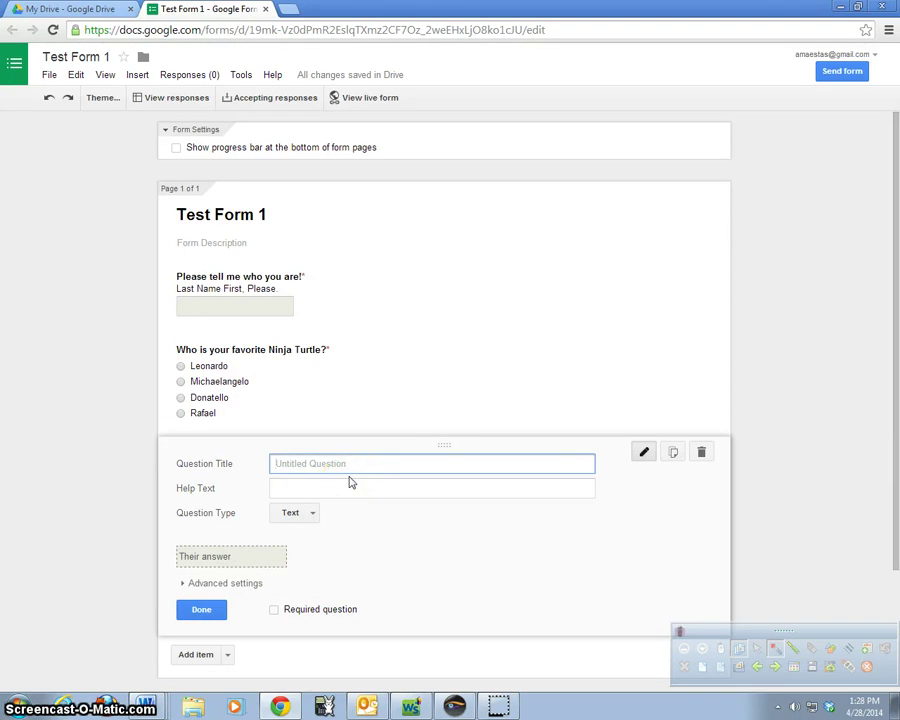
{"action": "type", "text": "Rate the video from 1 to 10"}
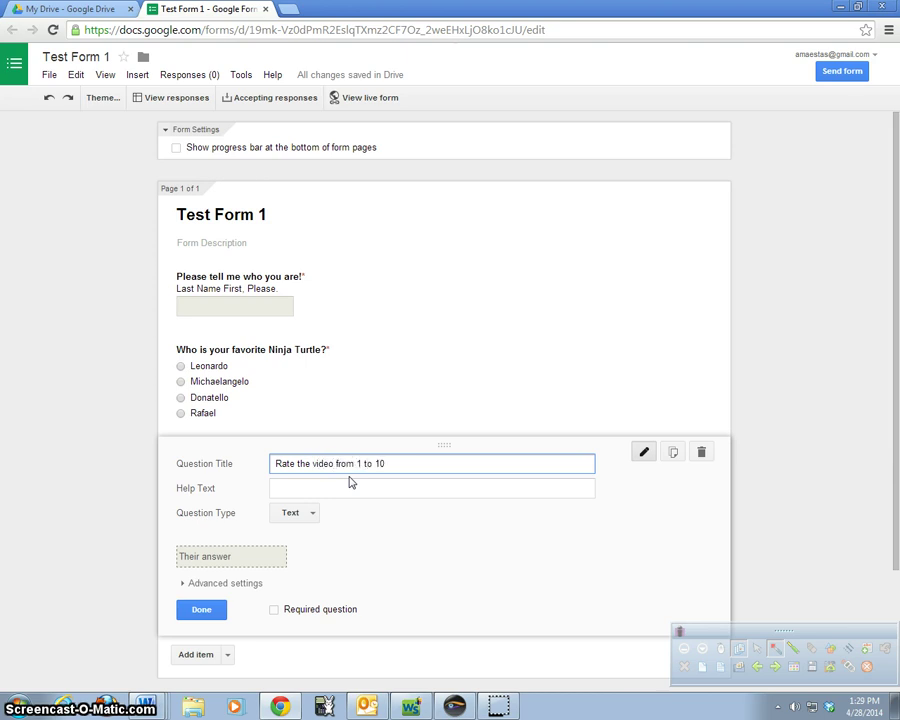
{"action": "left_click", "coordinate": [349, 483]}
{"action": "type", "text": "1 "}
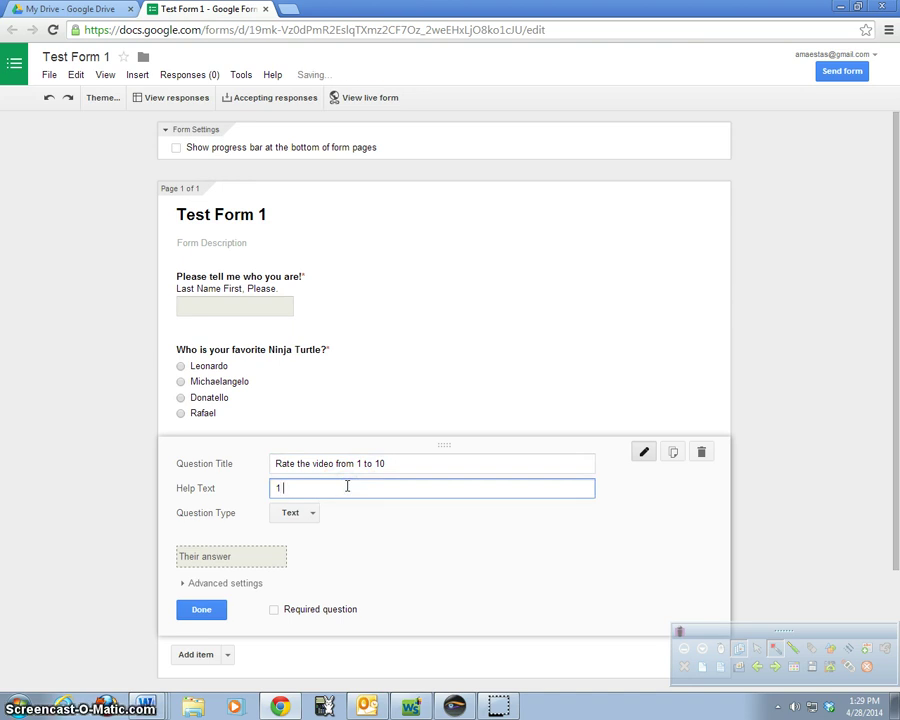
{"action": "type", "text": "= worst, 10"}
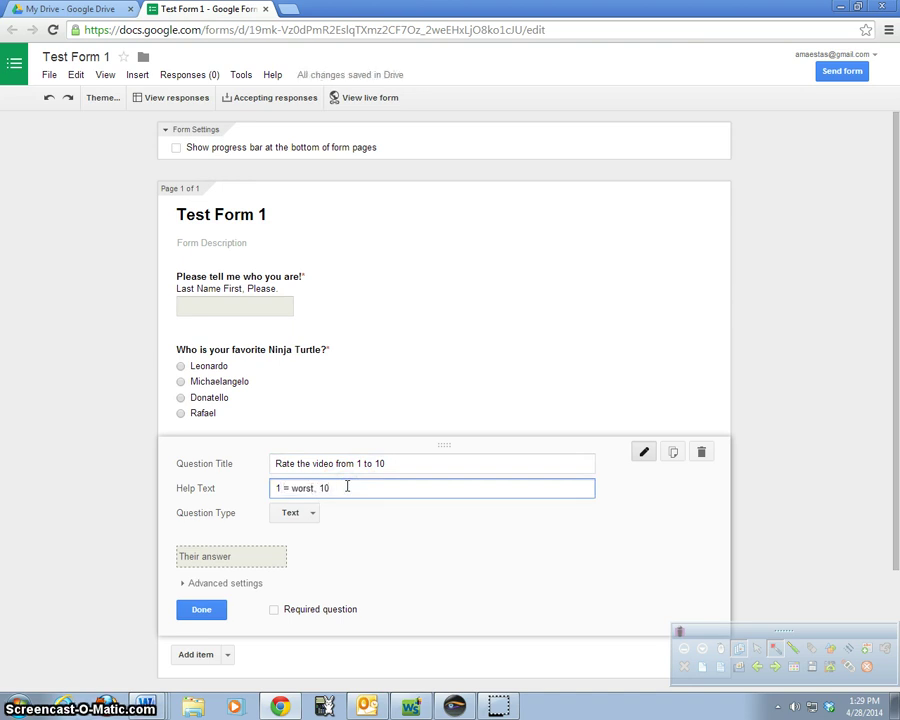
{"action": "type", "text": "=best"}
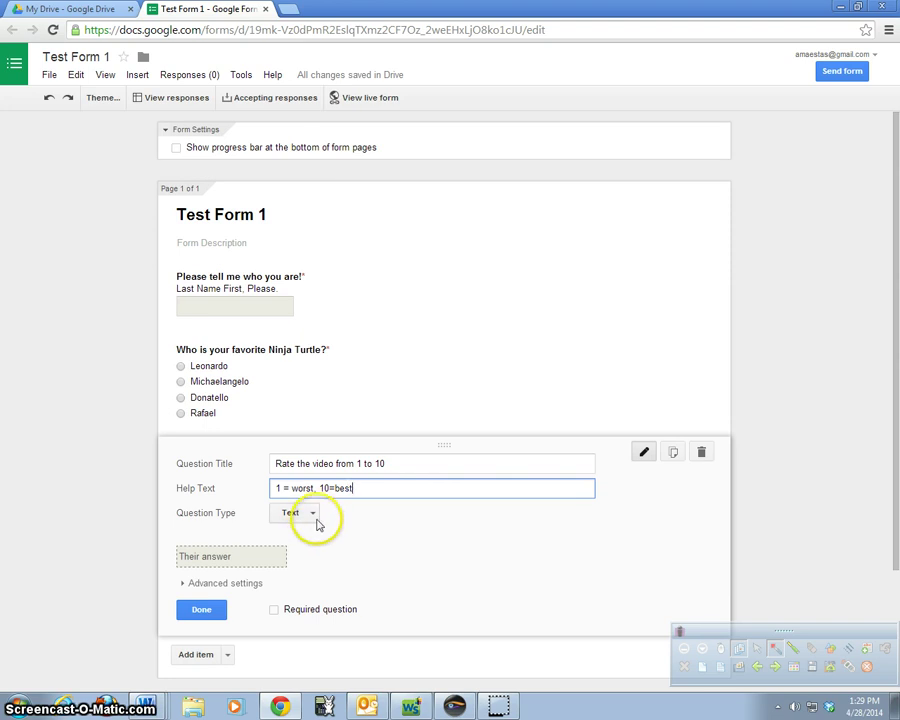
{"action": "left_click", "coordinate": [314, 515]}
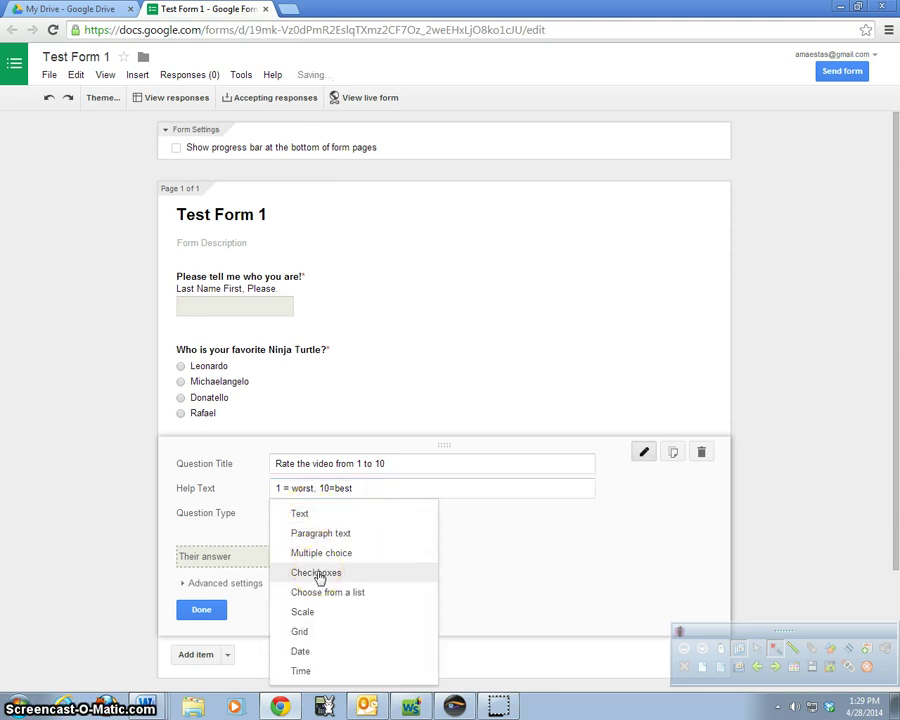
Make the rating question a required 1–10 scale labelled Worst (BLAH) to Best (Awesome!).
{"action": "left_click", "coordinate": [311, 613]}
{"action": "scroll", "coordinate": [596, 568], "scroll_direction": "down", "scroll_amount": 3}
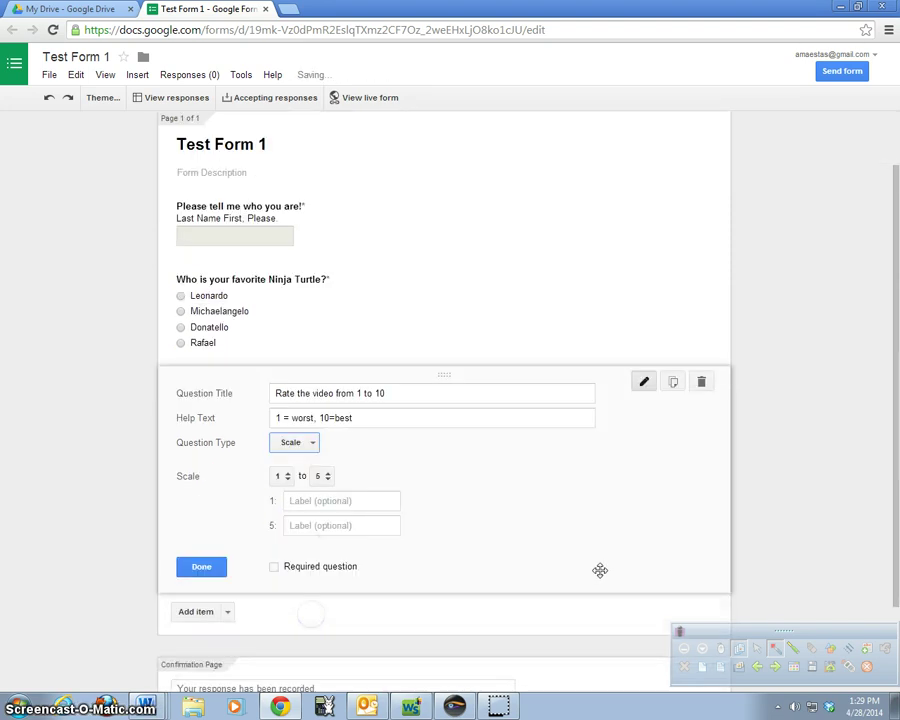
{"action": "left_click", "coordinate": [330, 409]}
{"action": "left_click", "coordinate": [331, 503]}
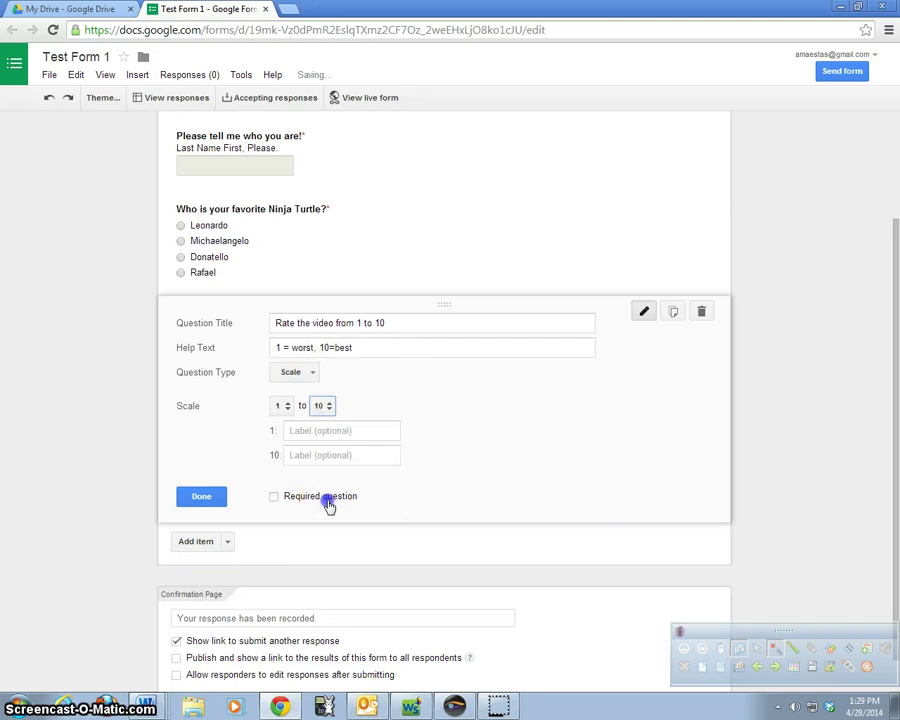
{"action": "left_click", "coordinate": [352, 430]}
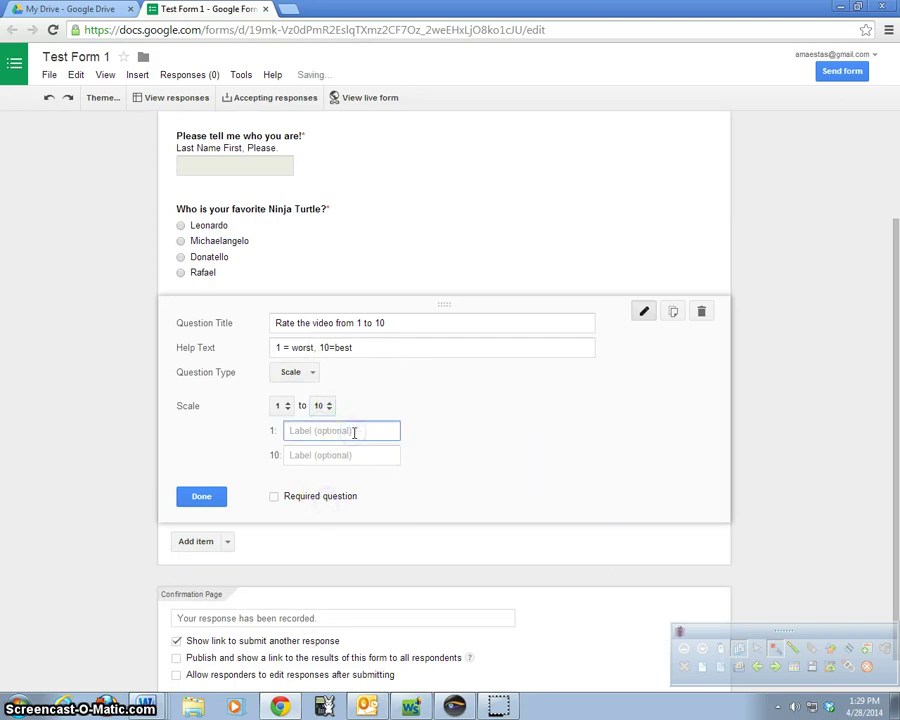
{"action": "type", "text": "W"}
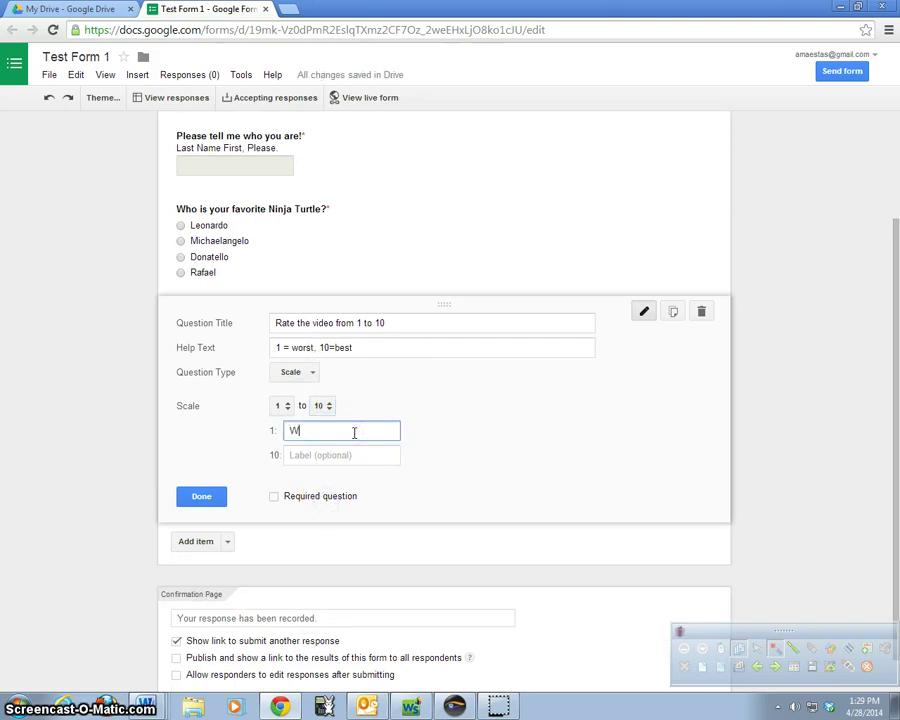
{"action": "type", "text": "orst (BLAH"}
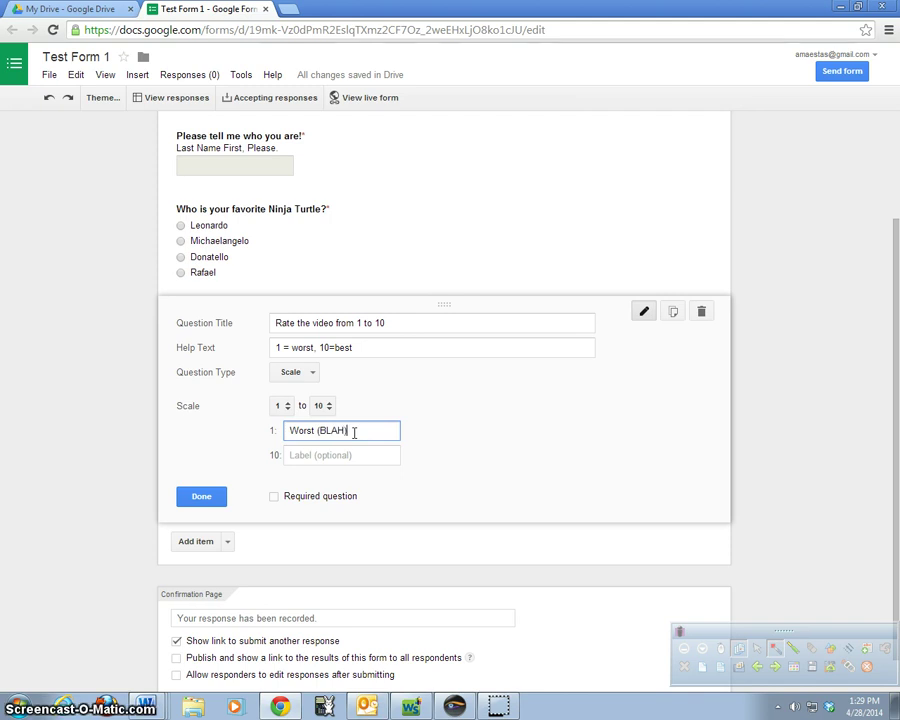
{"action": "key", "text": "Tab"}
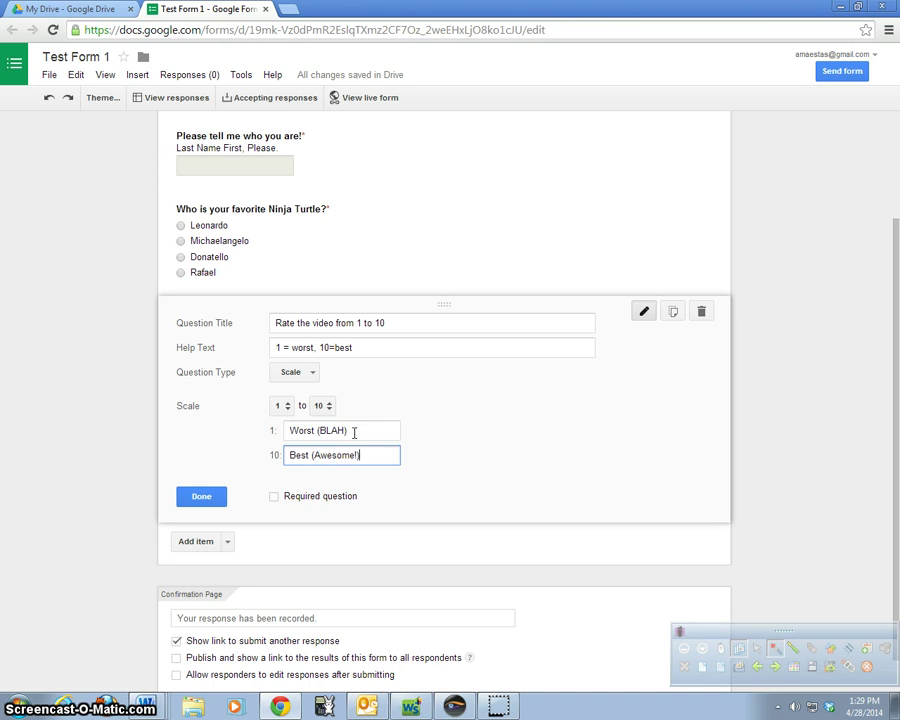
{"action": "left_click", "coordinate": [276, 497]}
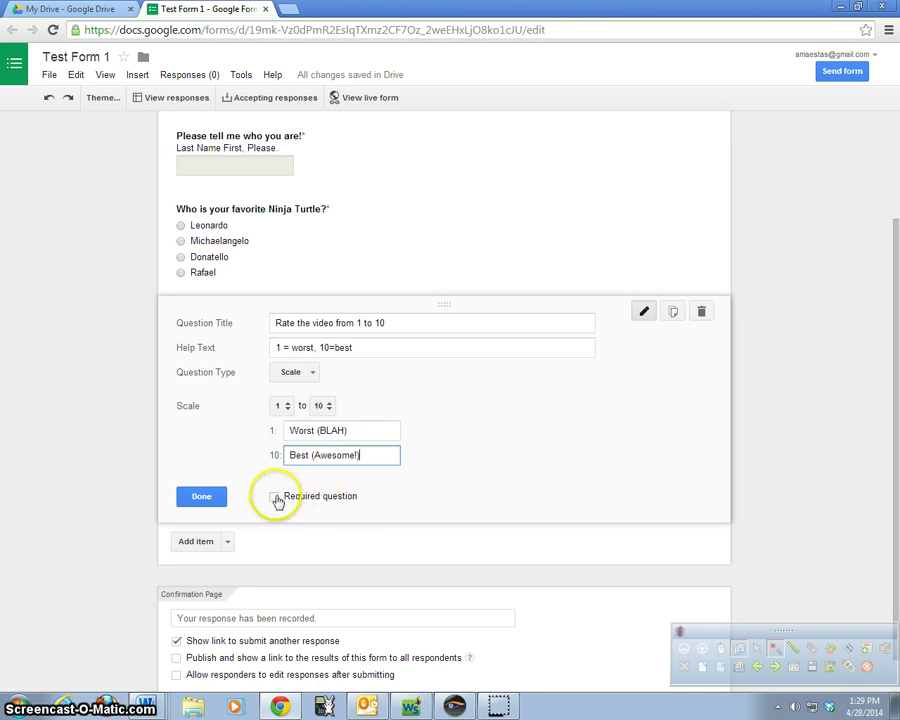
{"action": "left_click", "coordinate": [200, 497]}
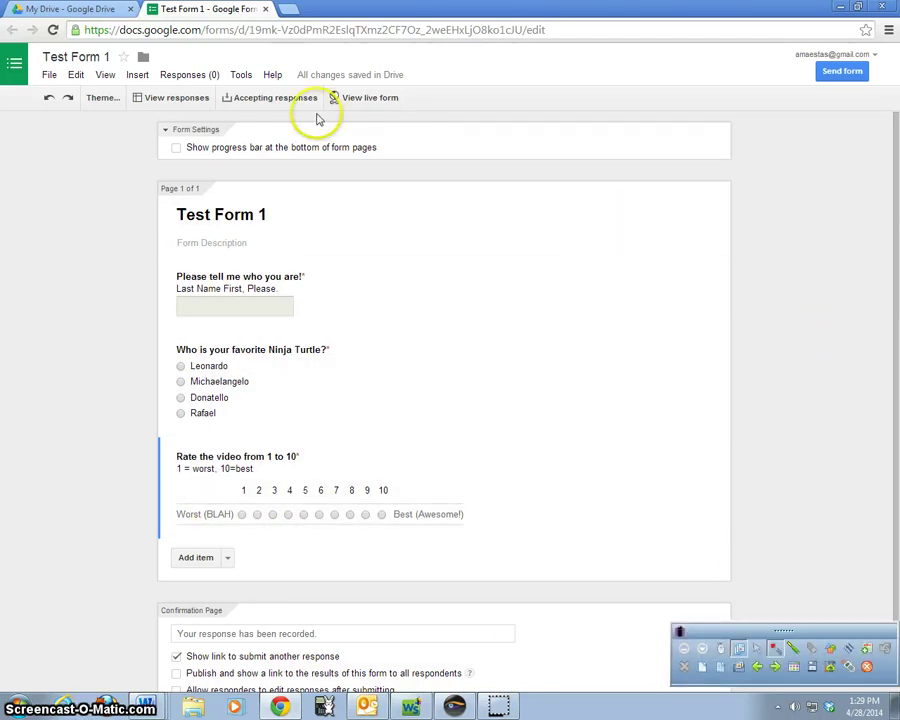
Toggle accepting responses off and back on, then preview the live form and close it.
{"action": "left_click", "coordinate": [259, 99]}
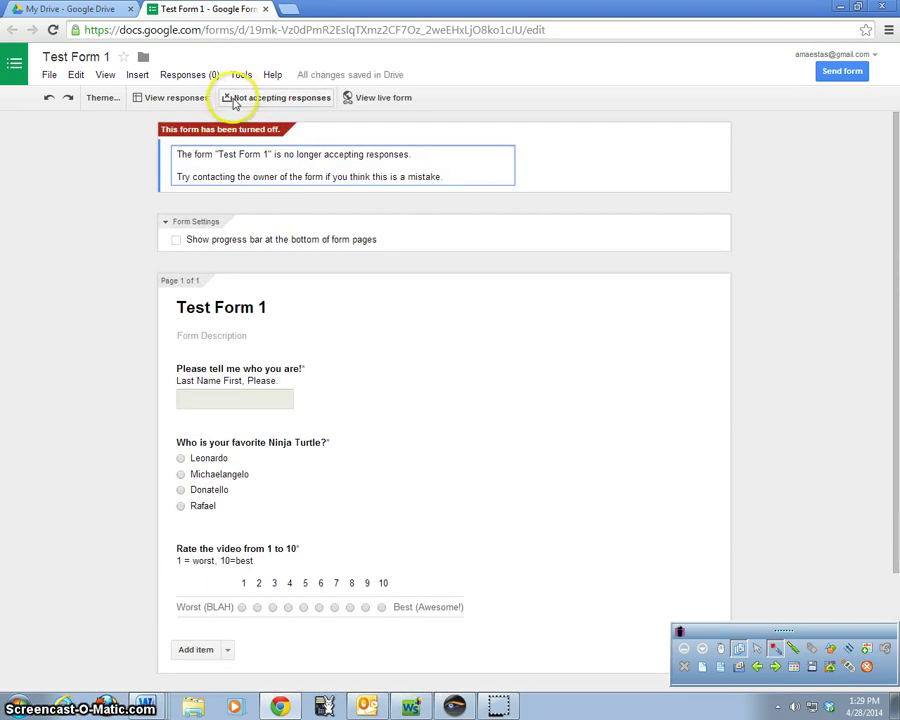
{"action": "left_click", "coordinate": [235, 104]}
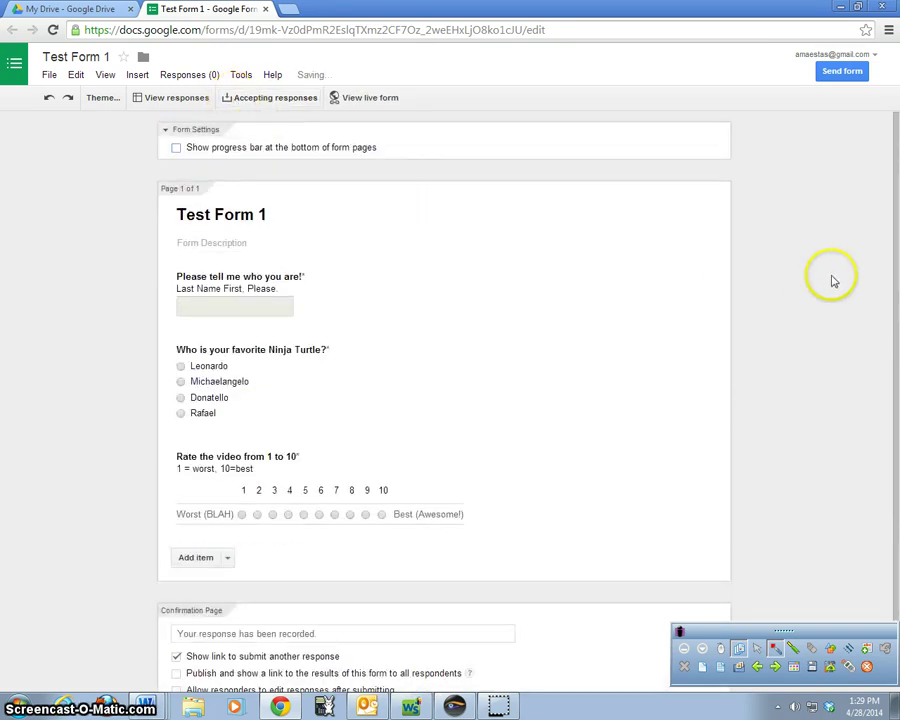
{"action": "left_click", "coordinate": [364, 100]}
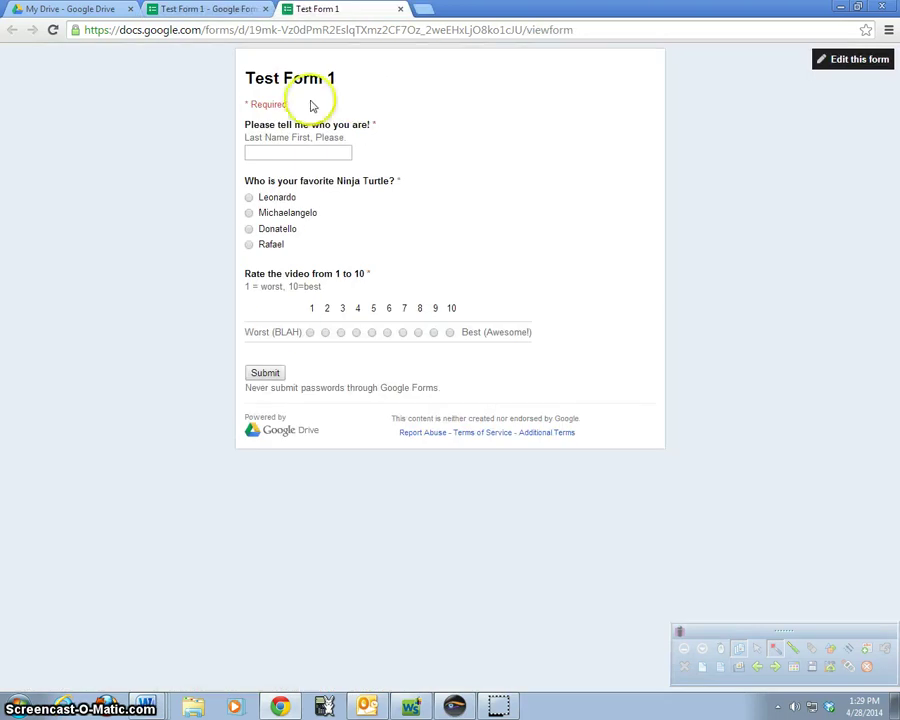
{"action": "left_click", "coordinate": [276, 152]}
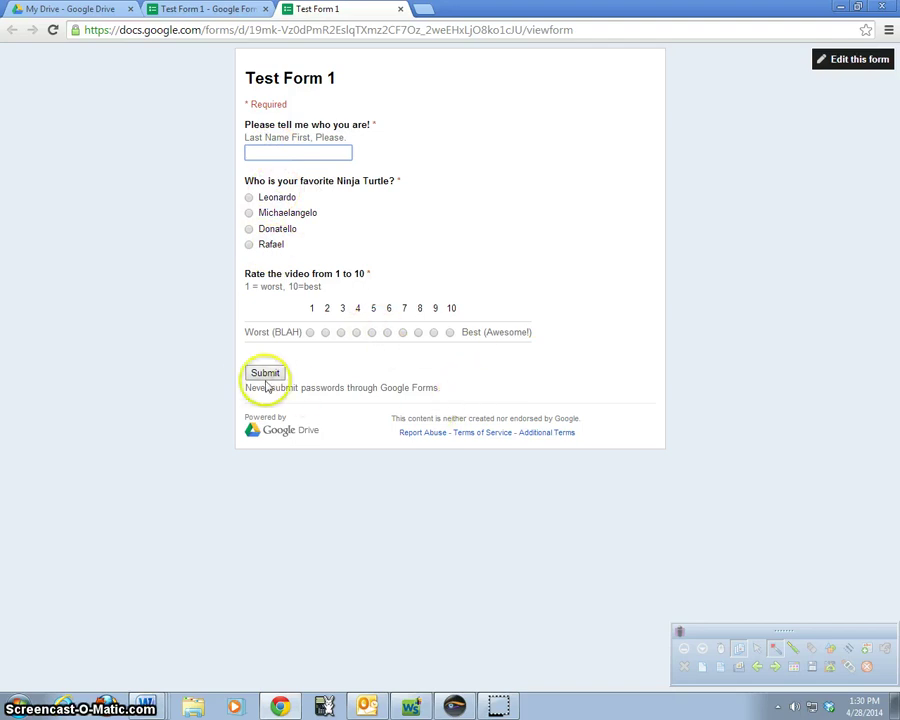
{"action": "left_click", "coordinate": [401, 10]}
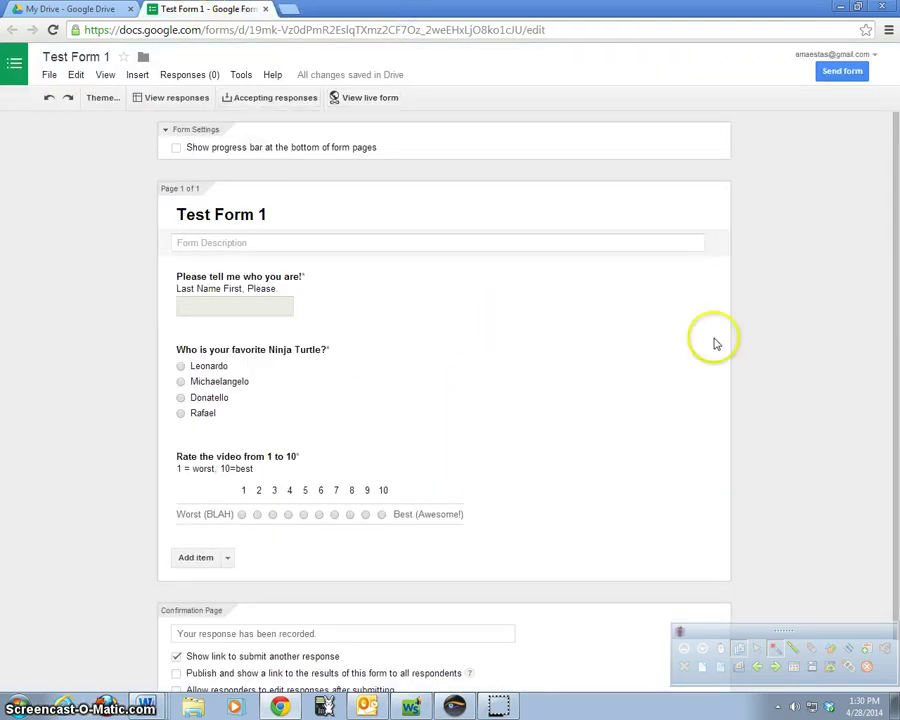
{"action": "left_click", "coordinate": [166, 101]}
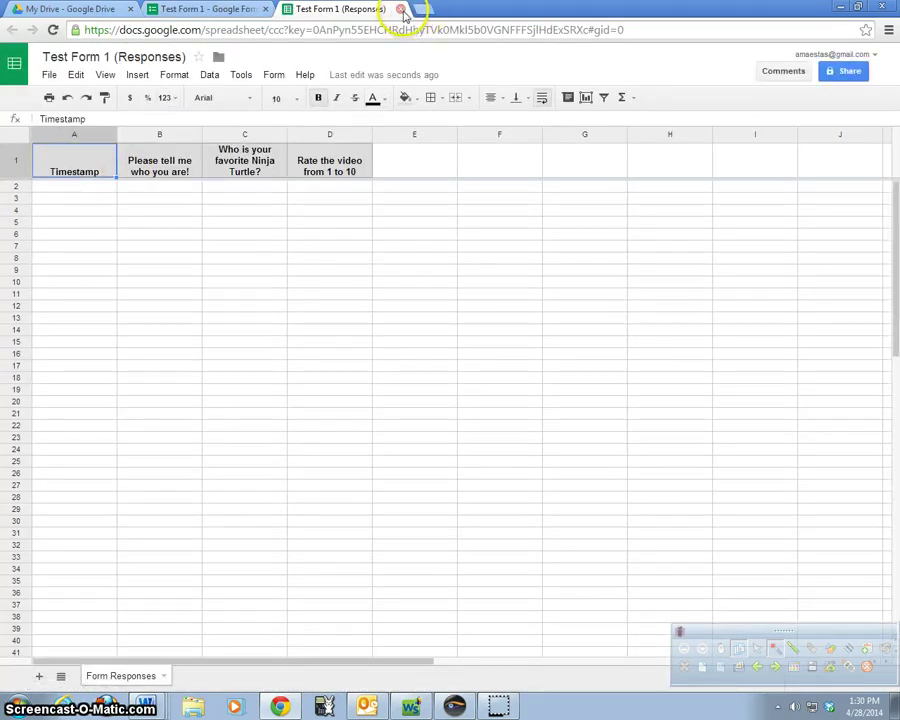
{"action": "key", "text": "ctrl+w"}
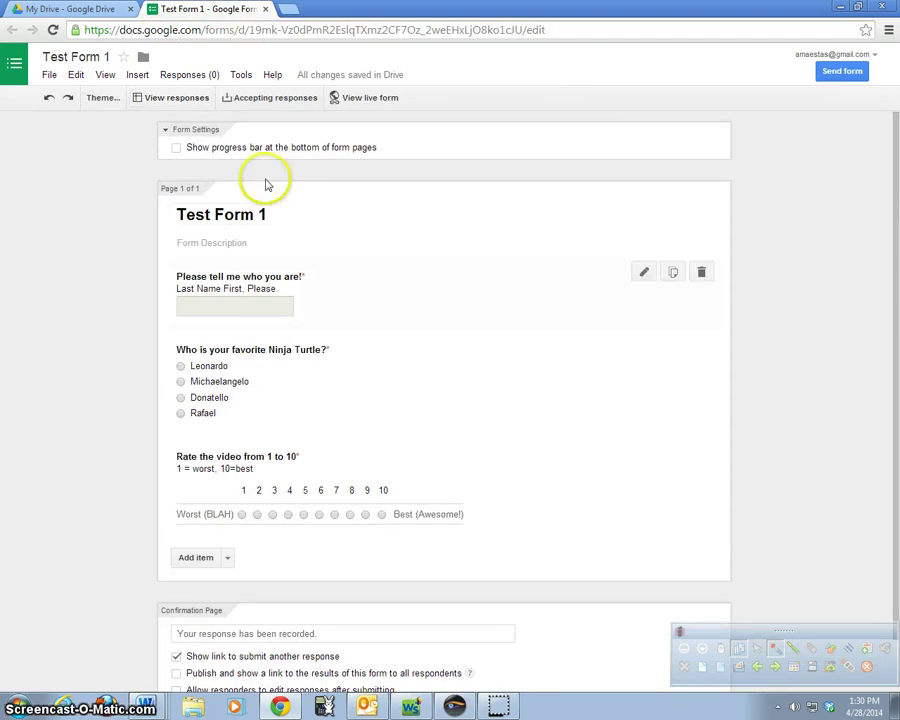
Apply the Blue Birds theme and preview the live form with it.
{"action": "left_click", "coordinate": [113, 105]}
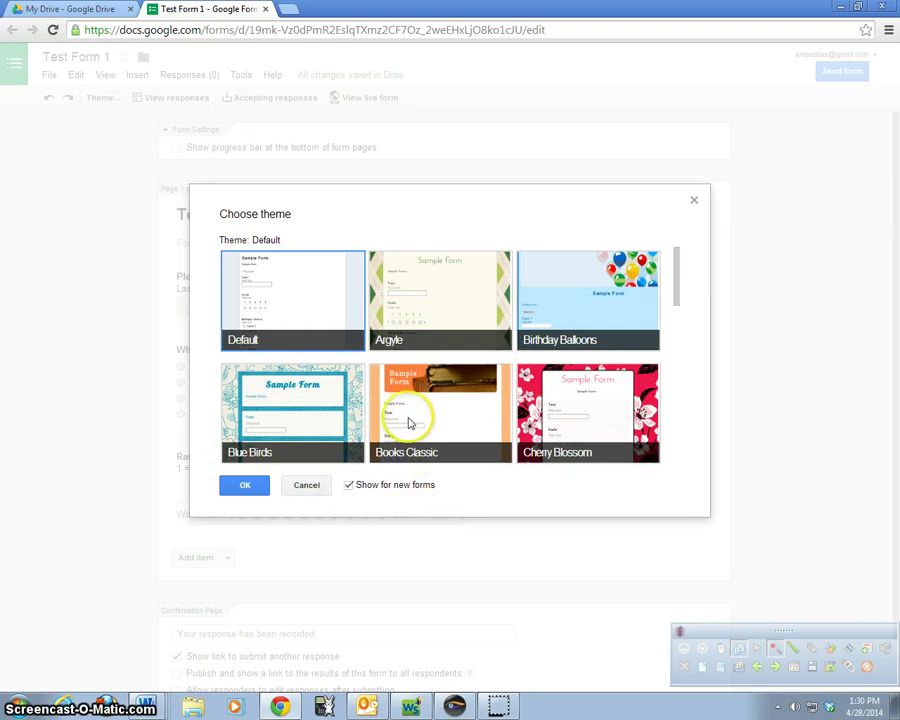
{"action": "left_click", "coordinate": [283, 416]}
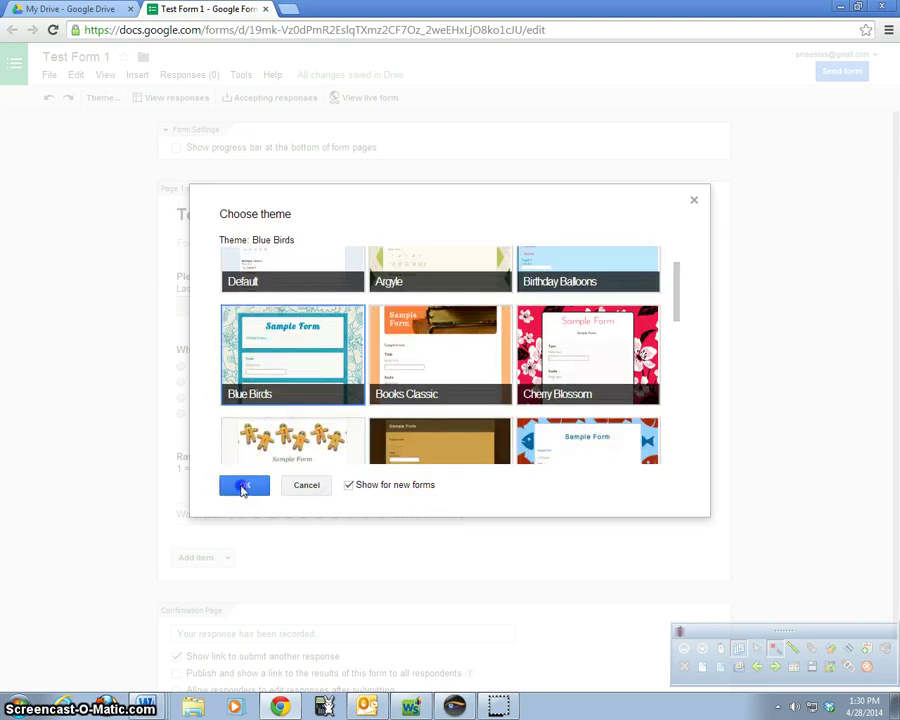
{"action": "left_click", "coordinate": [243, 487]}
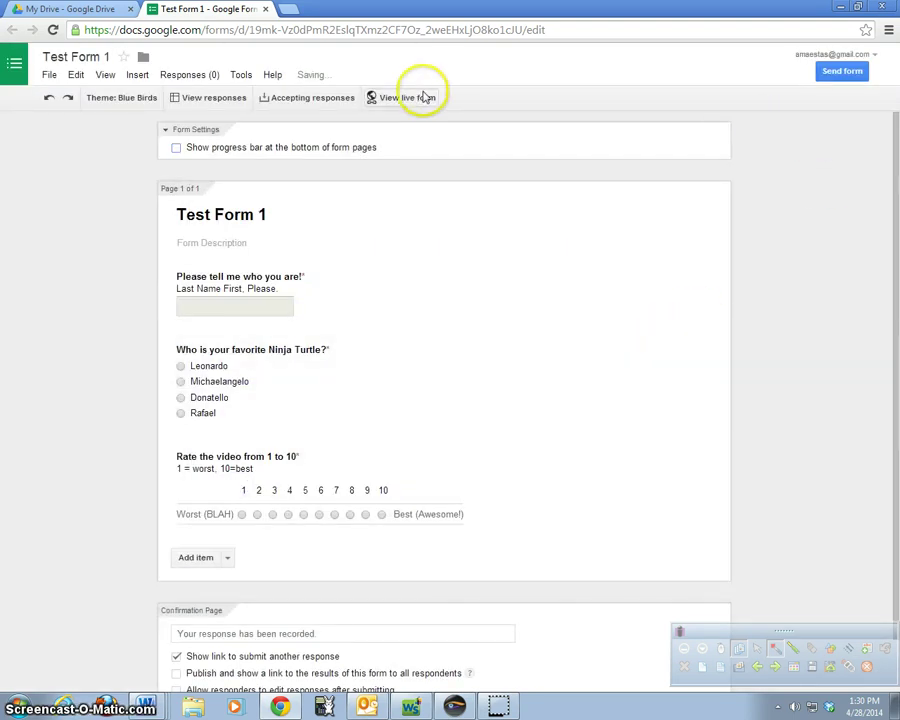
{"action": "left_click", "coordinate": [407, 97]}
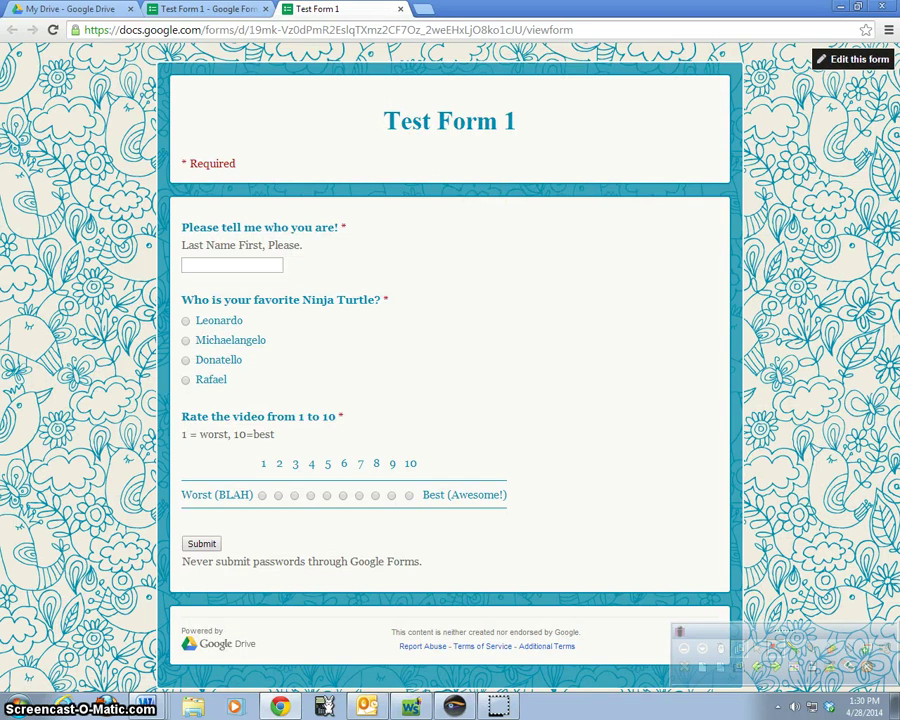
{"action": "left_click", "coordinate": [399, 12]}
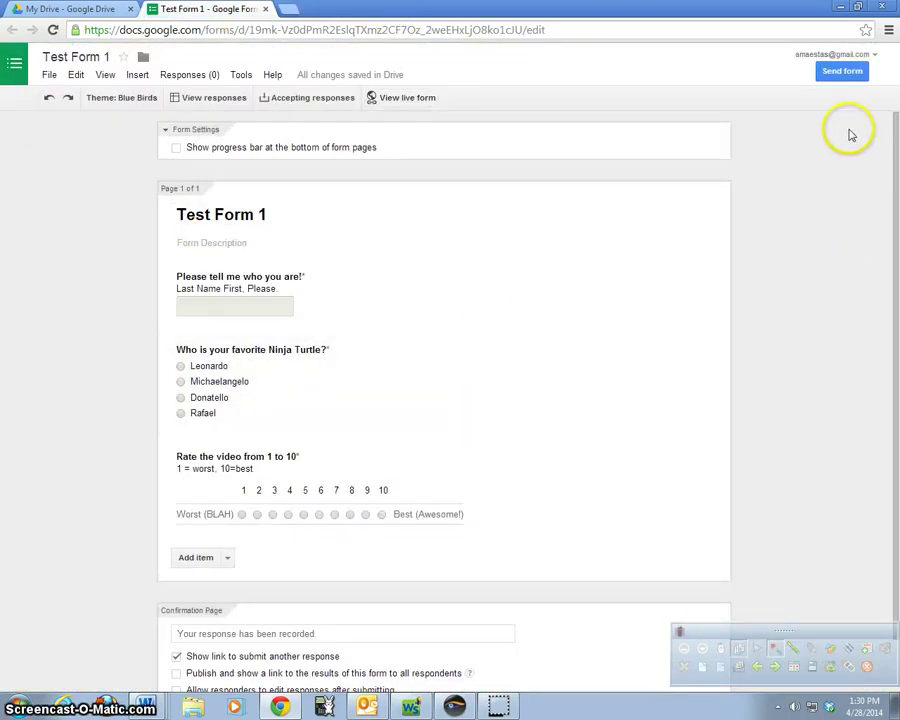
{"action": "scroll", "coordinate": [853, 336], "scroll_direction": "down", "scroll_amount": 1}
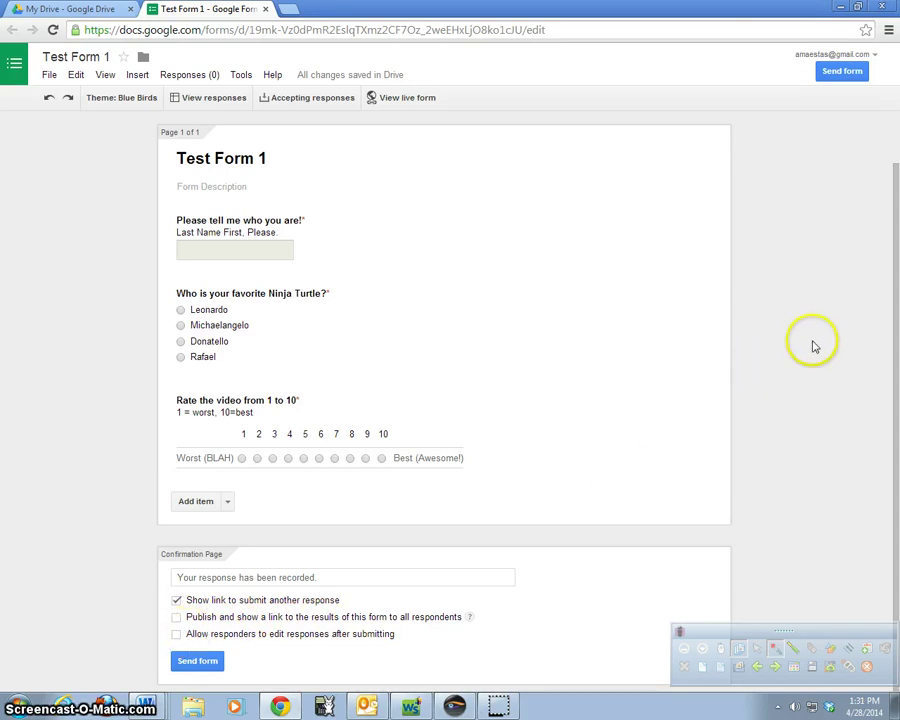
{"action": "scroll", "coordinate": [814, 345], "scroll_direction": "up", "scroll_amount": 1}
Select and copy the form's share link in the Send form dialog.
{"action": "left_click", "coordinate": [845, 72]}
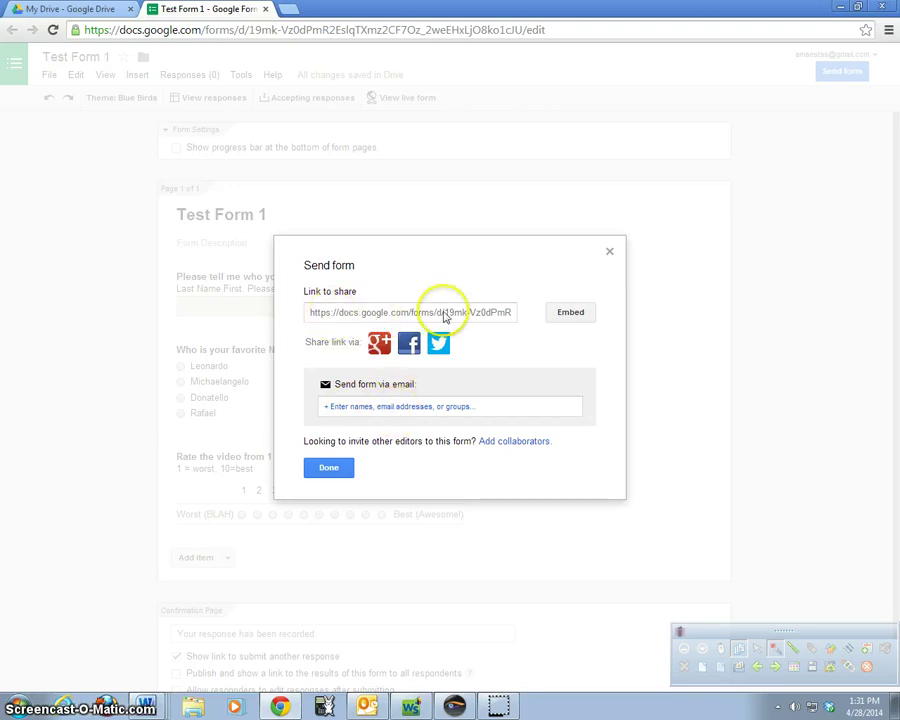
{"action": "left_click", "coordinate": [402, 316]}
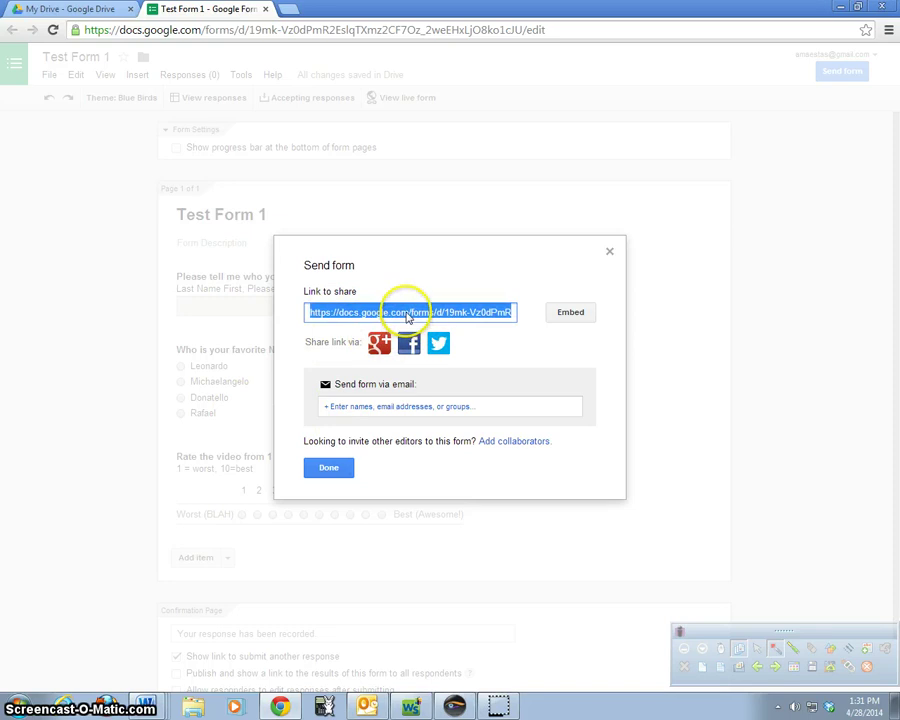
{"action": "left_click", "coordinate": [417, 405]}
{"action": "left_click", "coordinate": [395, 311]}
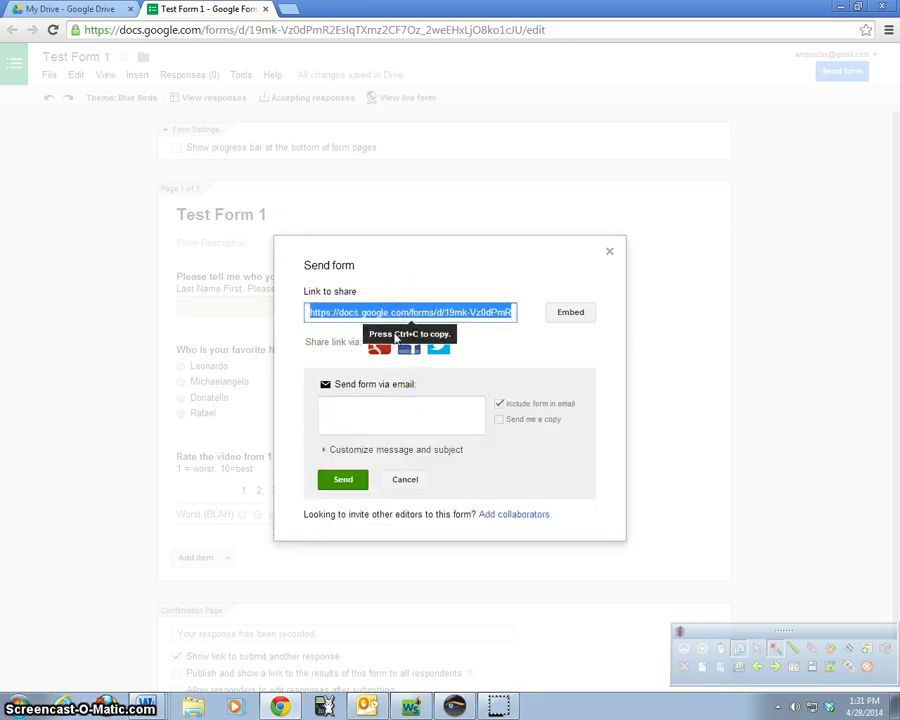
{"action": "left_click", "coordinate": [500, 335]}
{"action": "left_click", "coordinate": [432, 312]}
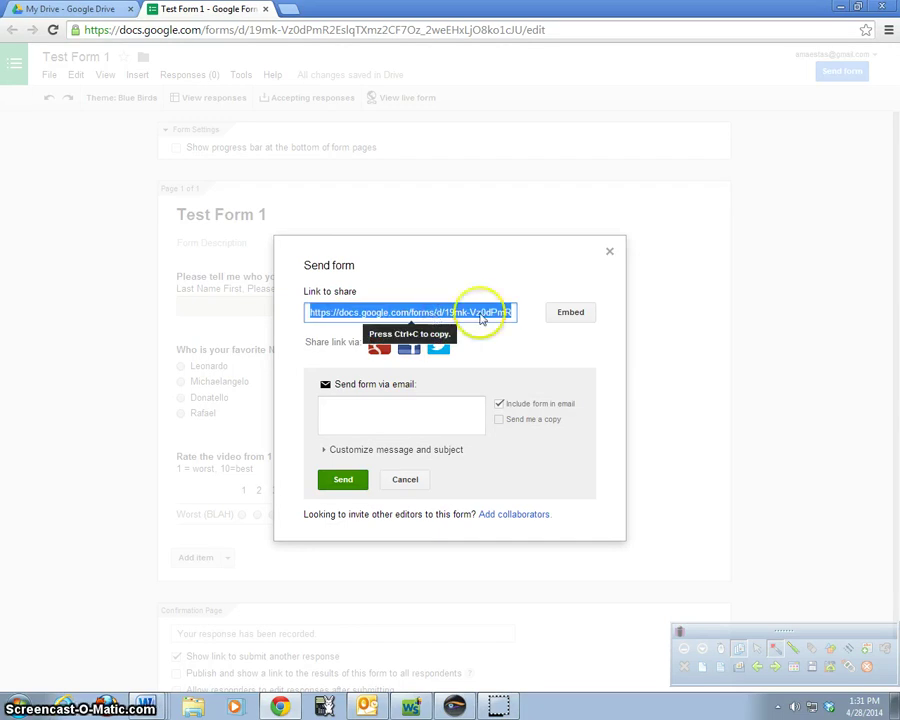
Cancel the failed email send, close the sharing options, and open a new browser tab.
{"action": "left_click", "coordinate": [343, 484]}
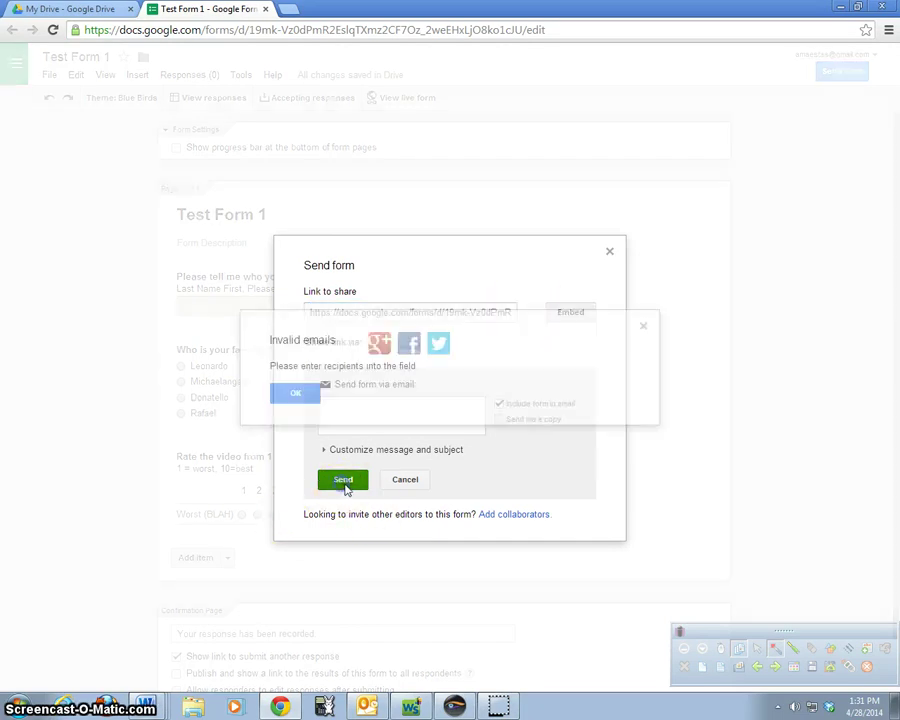
{"action": "left_click", "coordinate": [292, 396]}
{"action": "left_click", "coordinate": [414, 478]}
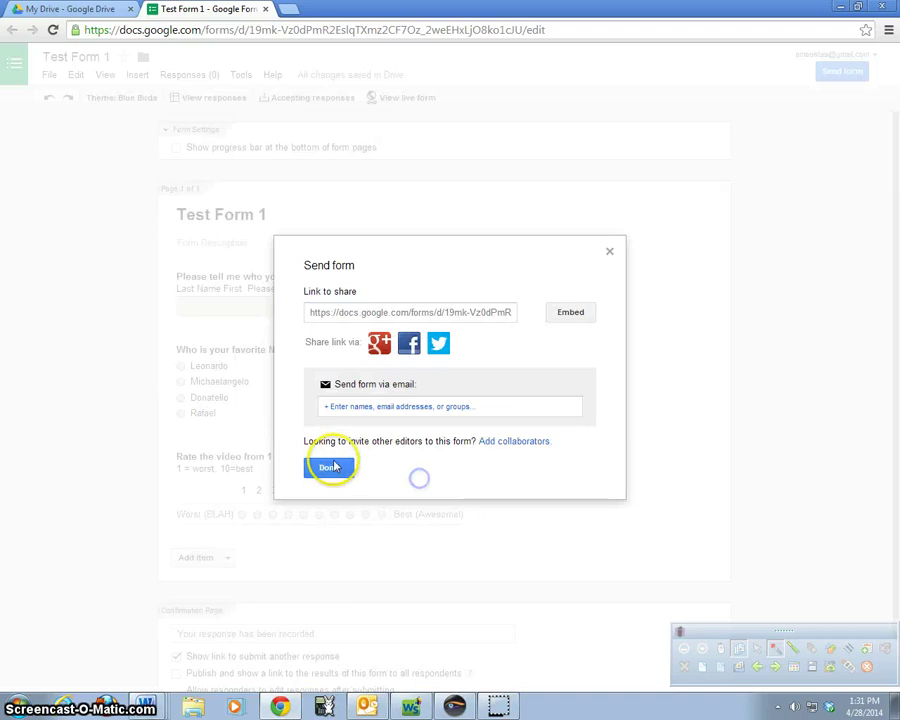
{"action": "left_click", "coordinate": [332, 467]}
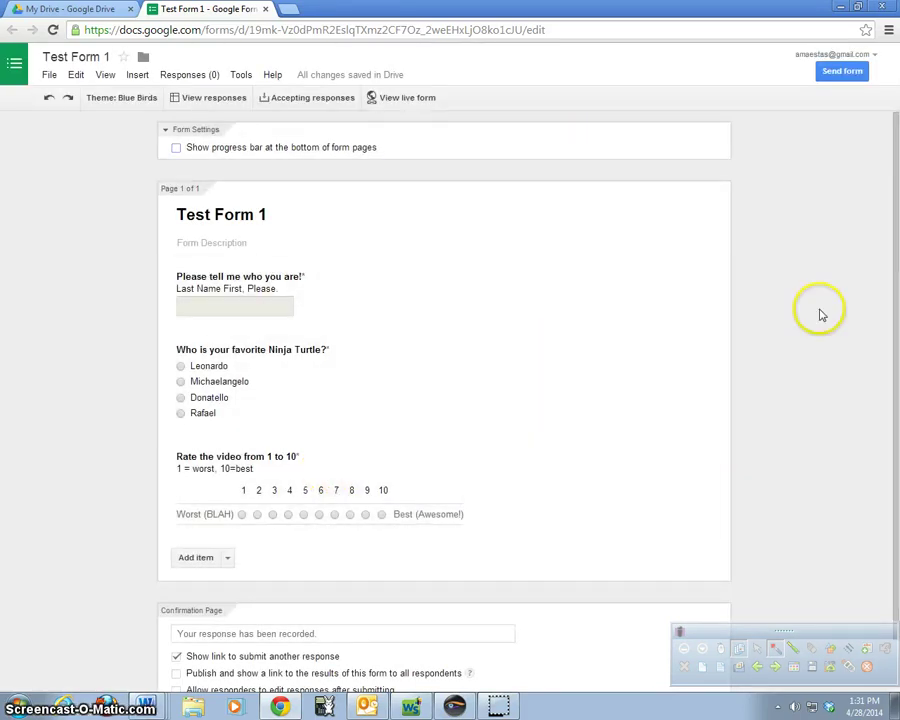
{"action": "left_click", "coordinate": [290, 10]}
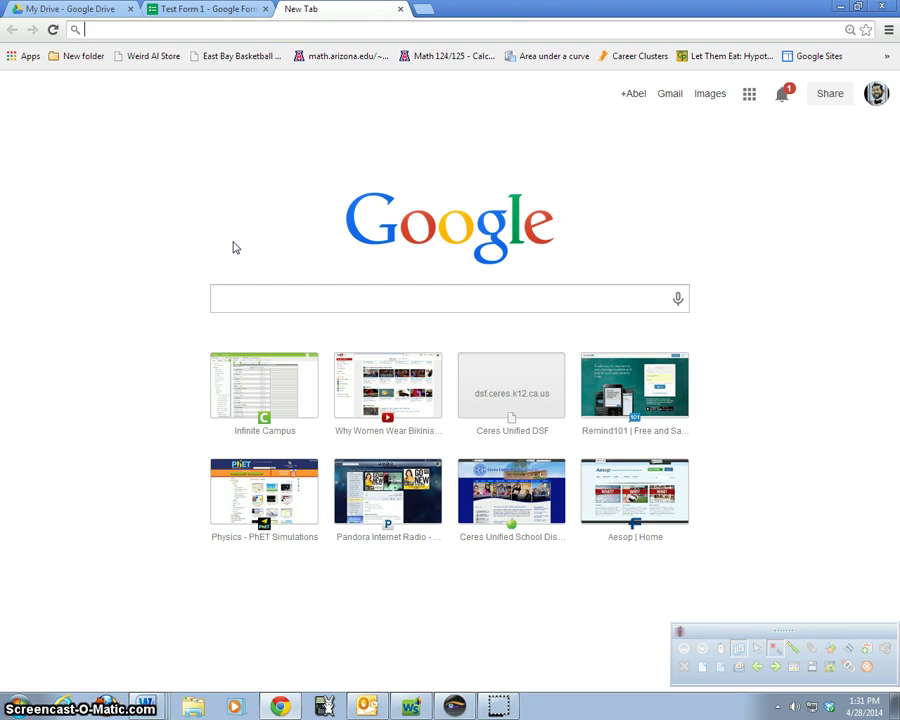
Go to goo.gl and paste Test Form 1's long share link as the URL to shorten.
{"action": "type", "text": "www.g"}
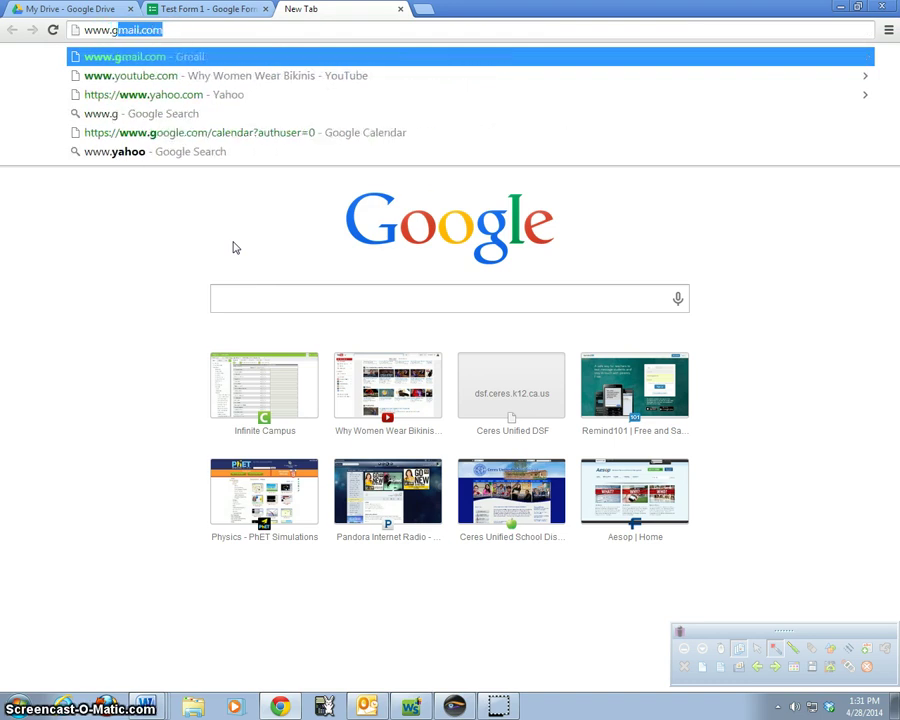
{"action": "type", "text": "oo.gl"}
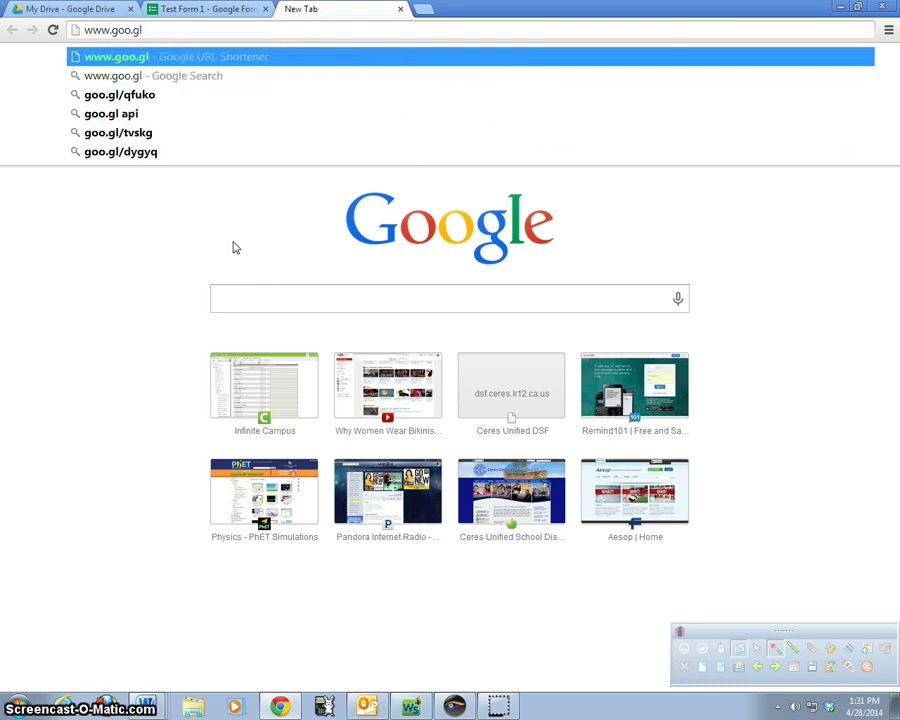
{"action": "key", "text": "Return"}
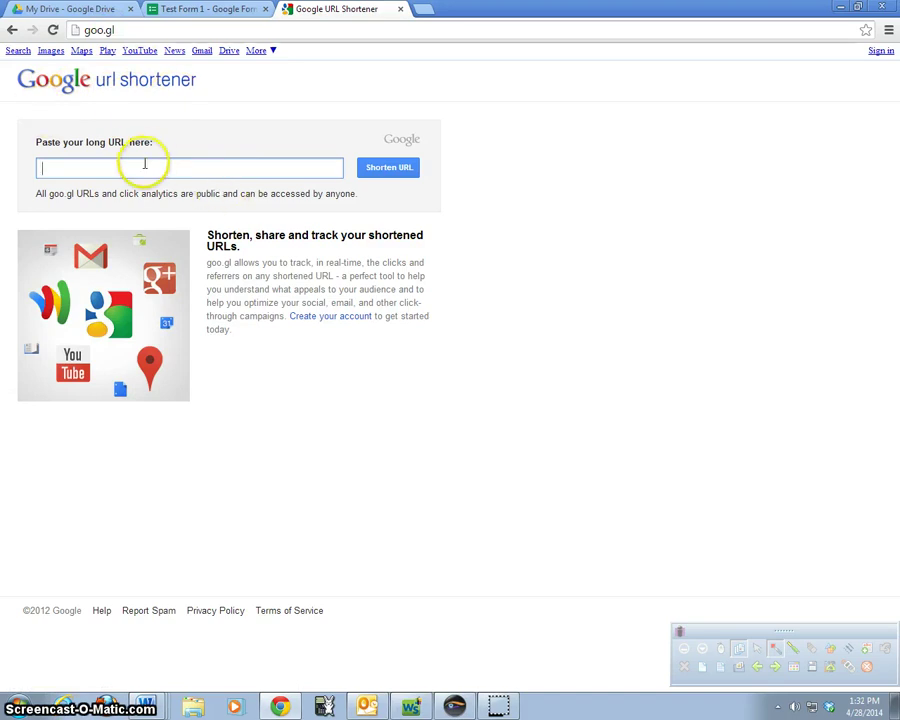
{"action": "key", "text": "ctrl+v"}
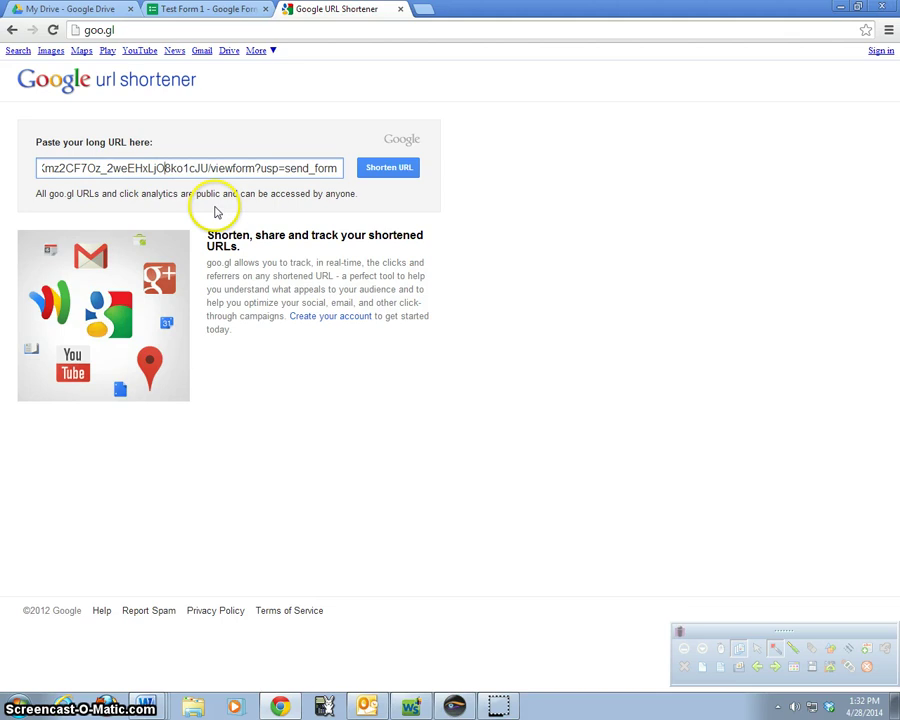
{"action": "key", "text": "Left"}
{"action": "key", "text": "Left"}
{"action": "key", "text": "Left"}
{"action": "key", "text": "Left"}
{"action": "key", "text": "Left"}
{"action": "key", "text": "Left"}
{"action": "key", "text": "Left"}
{"action": "key", "text": "Left"}
{"action": "key", "text": "Left"}
{"action": "key", "text": "Left"}
{"action": "key", "text": "Left"}
{"action": "key", "text": "Left"}
{"action": "key", "text": "Left"}
{"action": "key", "text": "Left"}
{"action": "key", "text": "Left"}
{"action": "key", "text": "Left"}
{"action": "key", "text": "Left"}
{"action": "key", "text": "Left"}
{"action": "key", "text": "Left"}
{"action": "key", "text": "Left"}
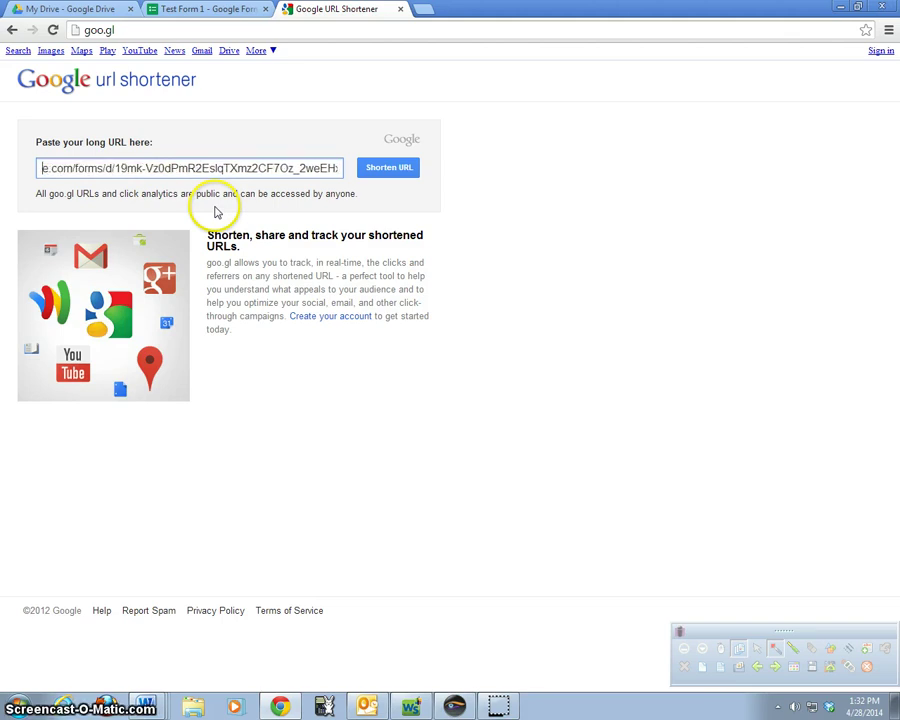
{"action": "key", "text": "Left"}
{"action": "key", "text": "Left"}
{"action": "key", "text": "Left"}
{"action": "key", "text": "Left"}
{"action": "key", "text": "Left"}
{"action": "key", "text": "Left"}
{"action": "key", "text": "Left"}
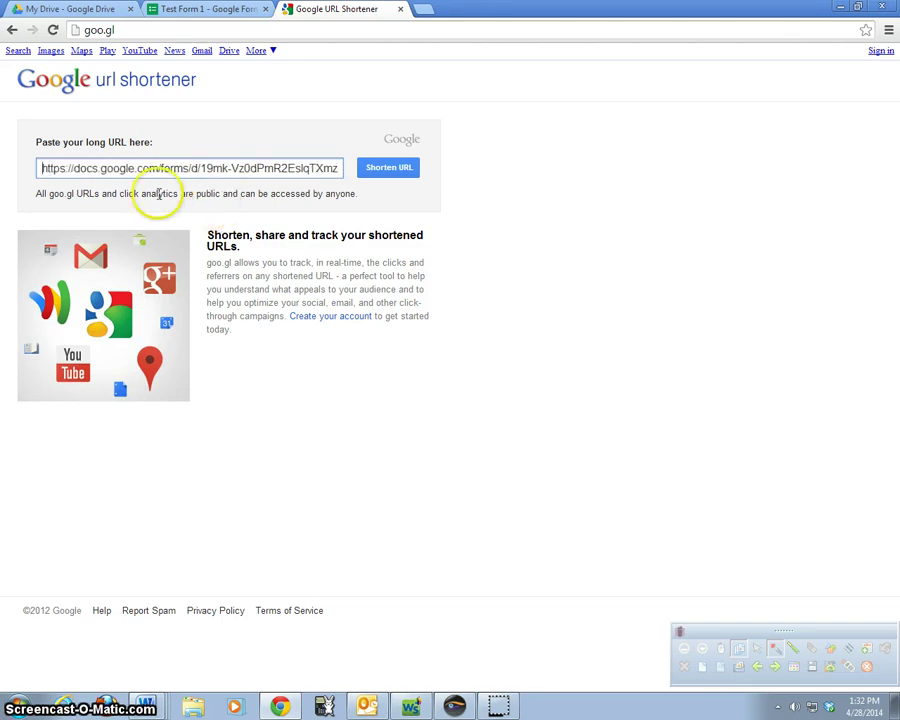
{"action": "left_click", "coordinate": [387, 174]}
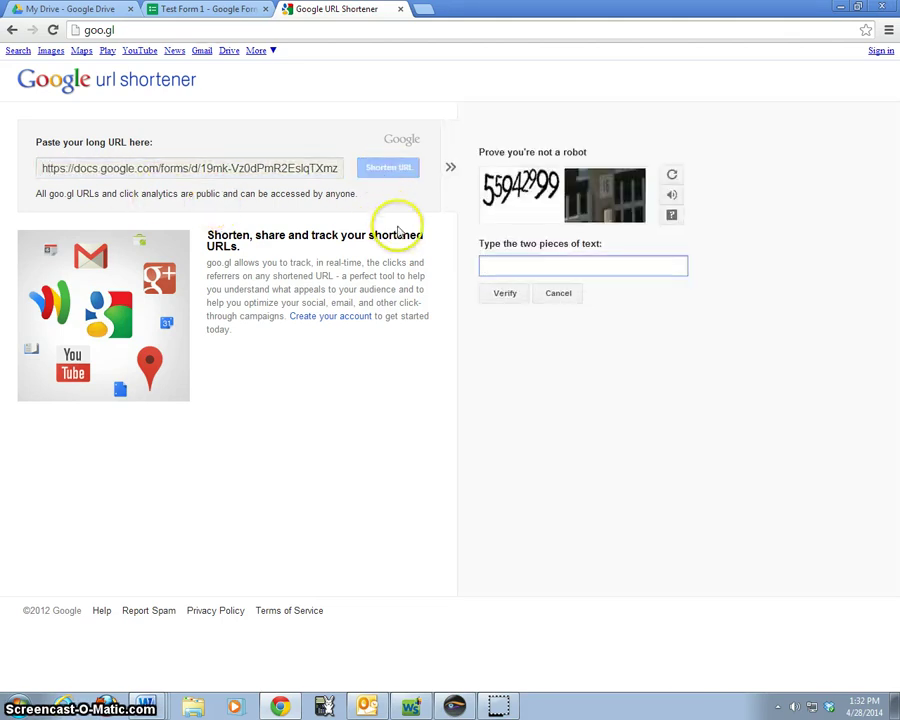
Pass the captcha check to generate the short link goo.gl/f7nP2i, then open a new browser tab.
{"action": "type", "text": "55942999"}
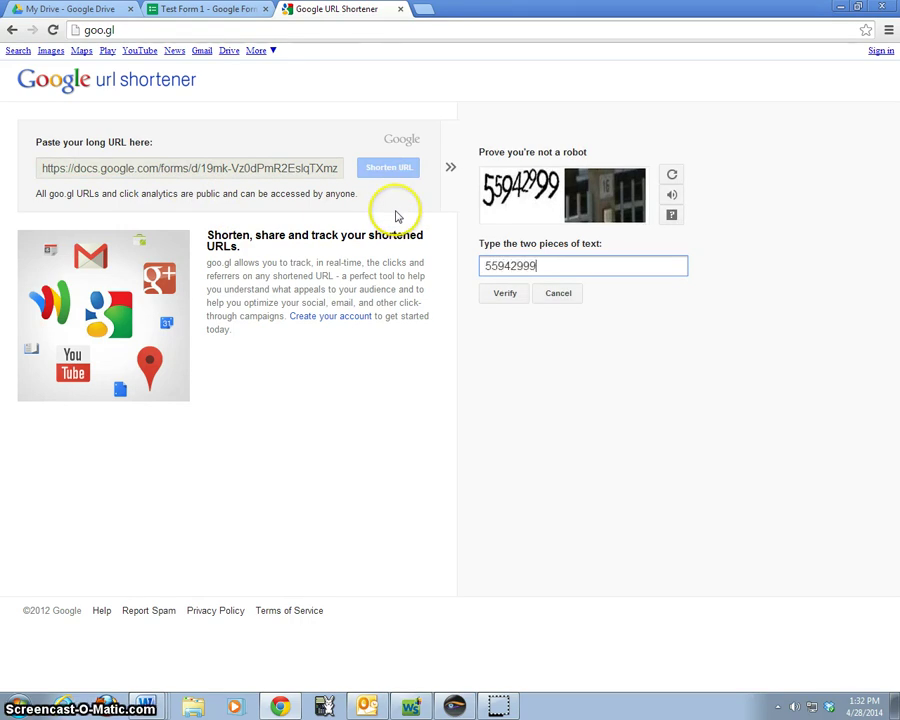
{"action": "type", "text": " 16"}
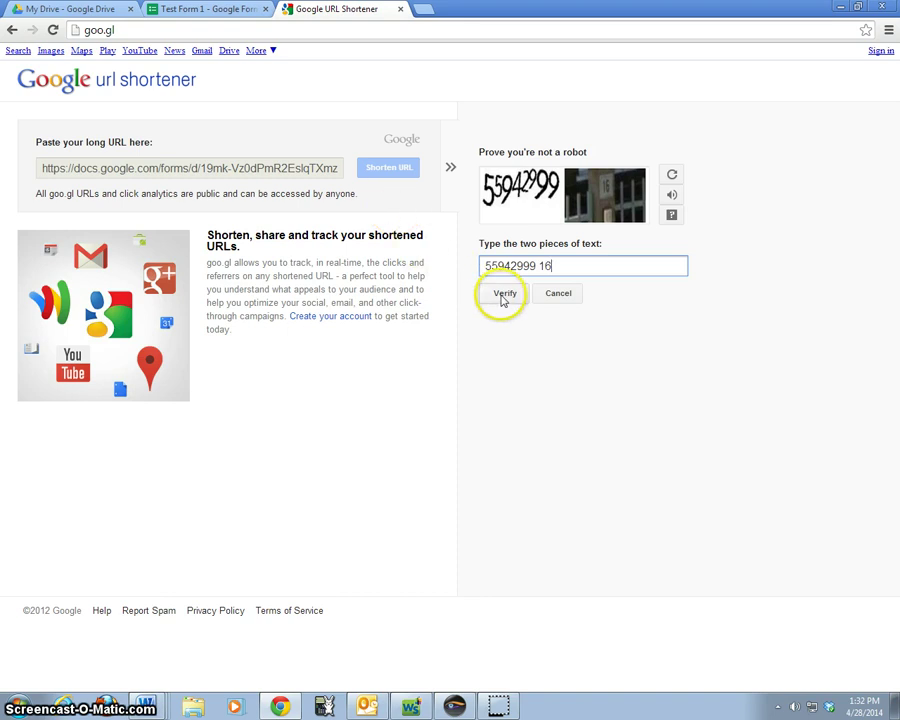
{"action": "left_click", "coordinate": [504, 295]}
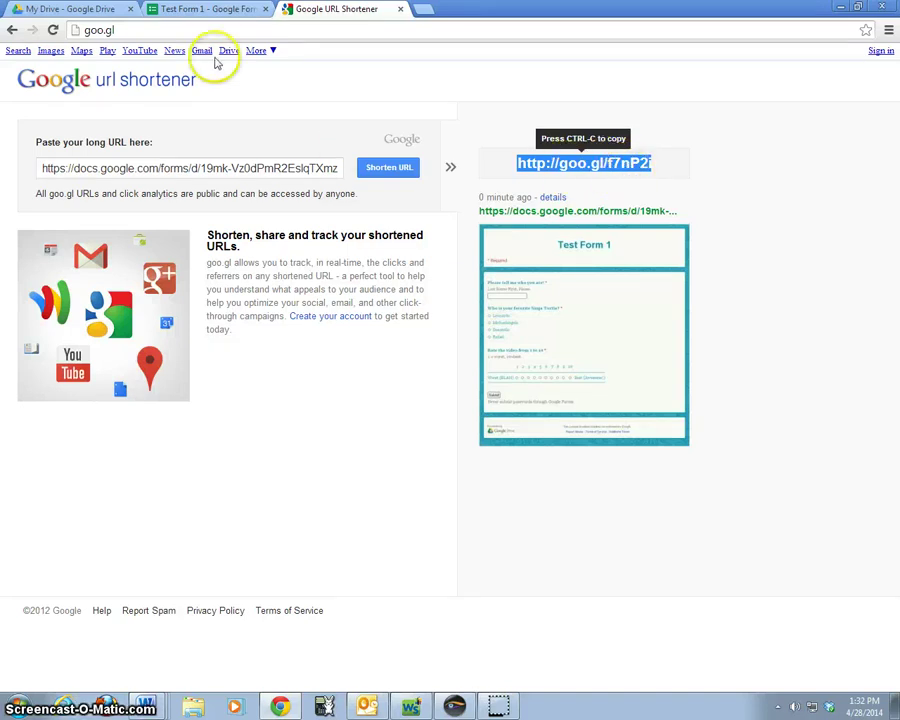
{"action": "left_click", "coordinate": [424, 10]}
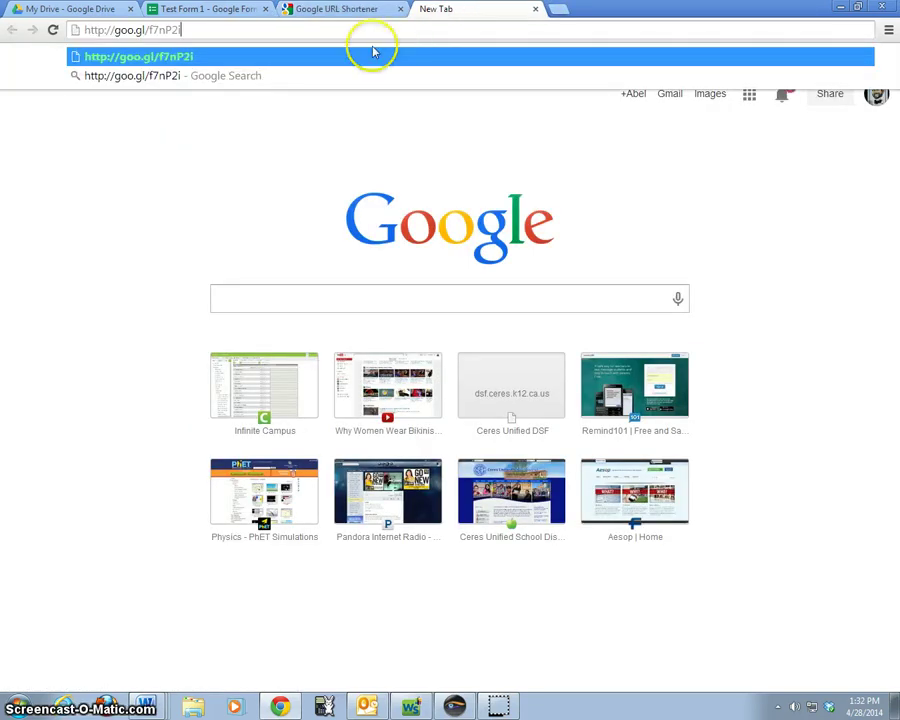
Through the short link, submit a response with the respondent's name, Michaelangelo, and rating 9; close the thank-you tab.
{"action": "left_click", "coordinate": [373, 50]}
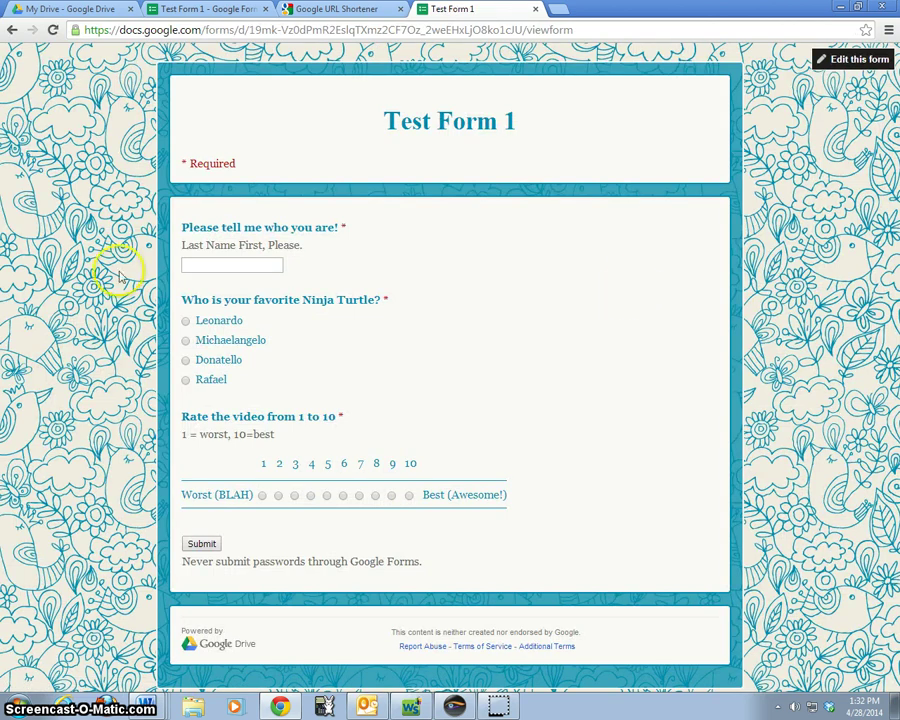
{"action": "left_click", "coordinate": [207, 265]}
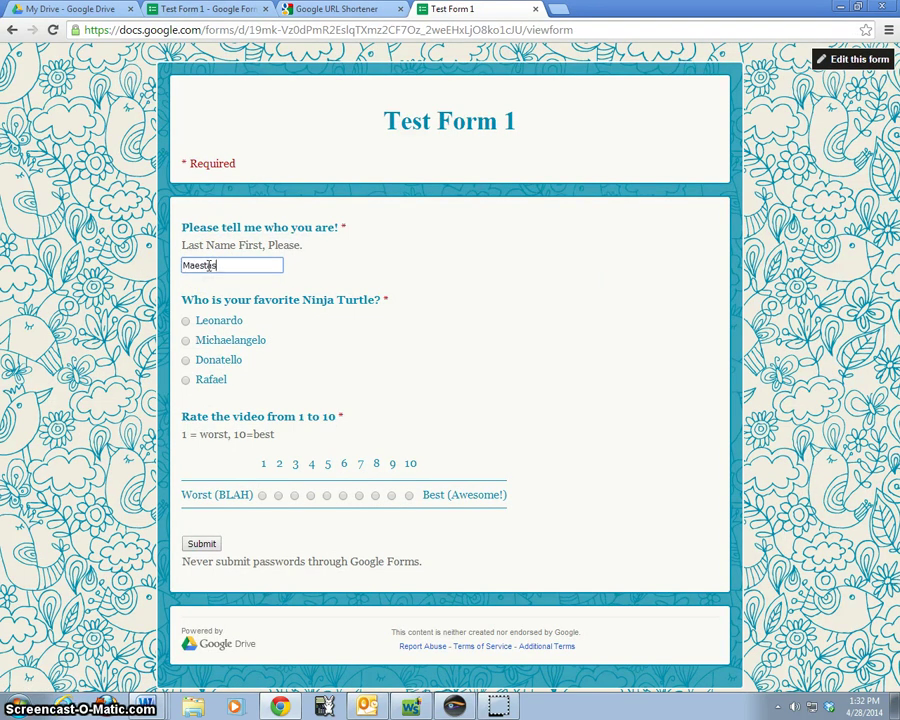
{"action": "type", "text": "Maestas, "}
{"action": "type", "text": ","}
{"action": "left_click", "coordinate": [185, 340]}
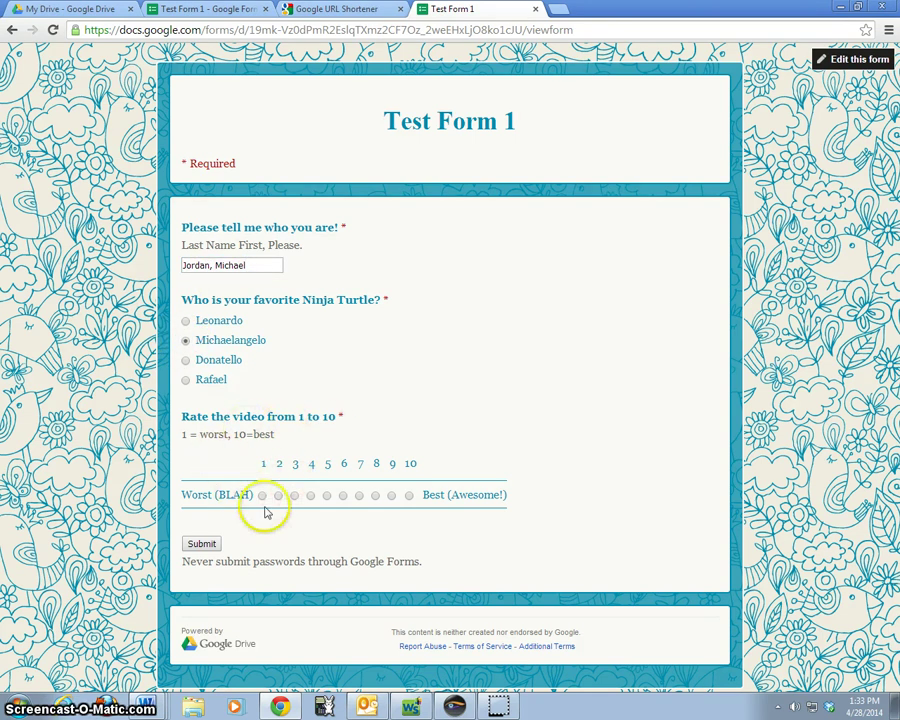
{"action": "left_click", "coordinate": [393, 497]}
{"action": "left_click", "coordinate": [205, 543]}
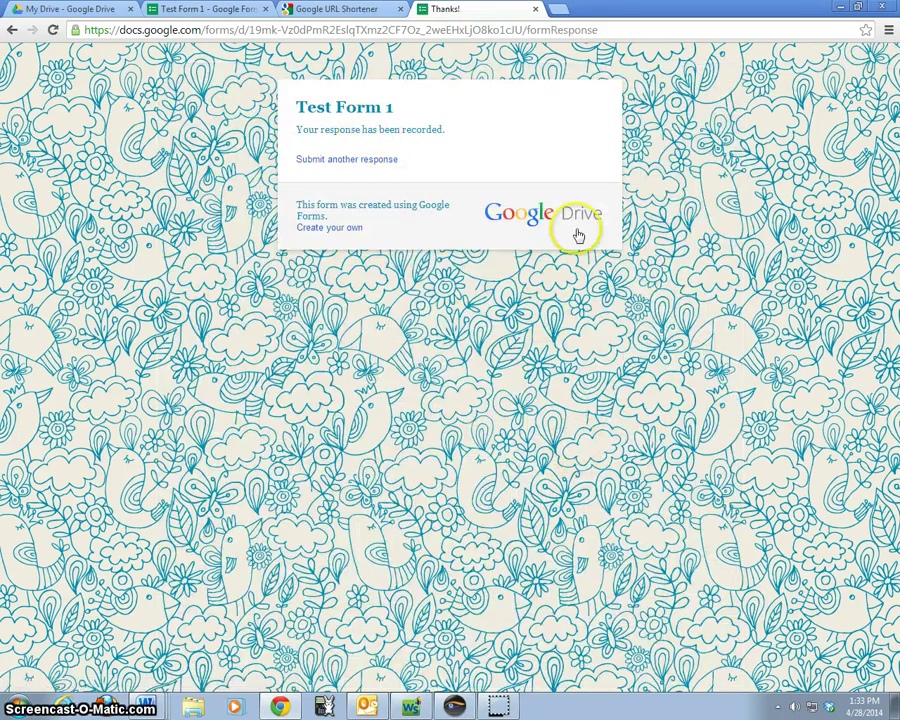
{"action": "left_click", "coordinate": [536, 12]}
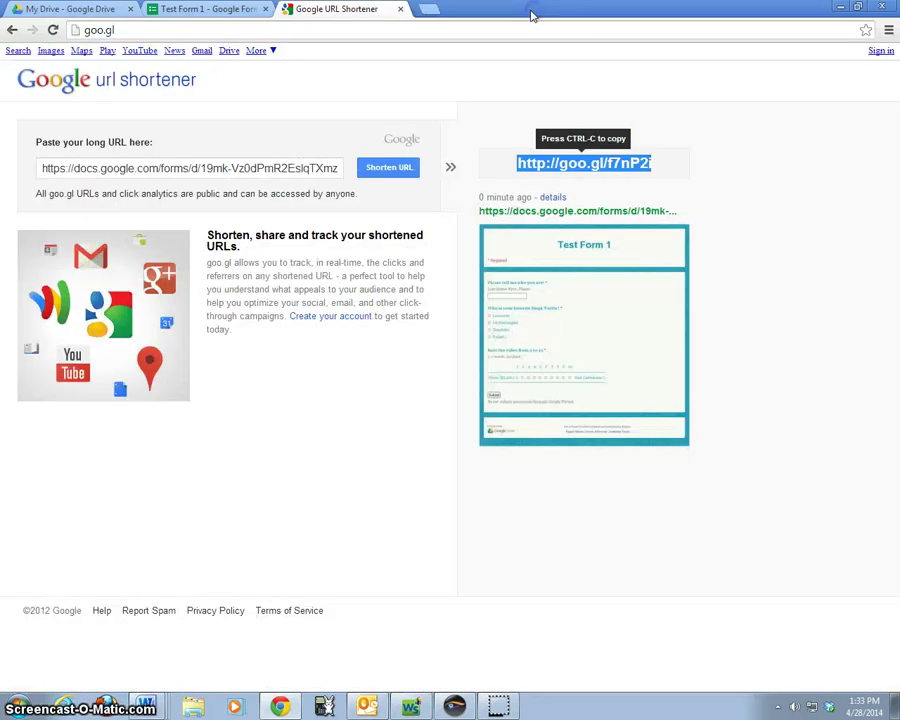
Load the goo.gl short link to Test Form 1 in another new tab.
{"action": "left_click", "coordinate": [418, 12]}
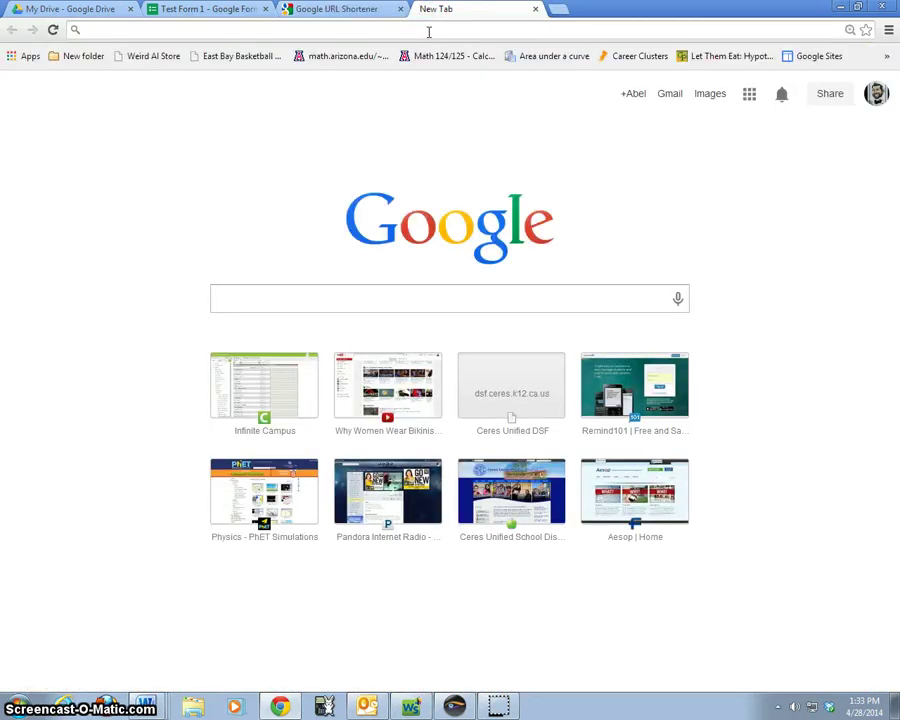
{"action": "type", "text": "http://goo.gl/f7nP2i"}
{"action": "key", "text": "Return"}
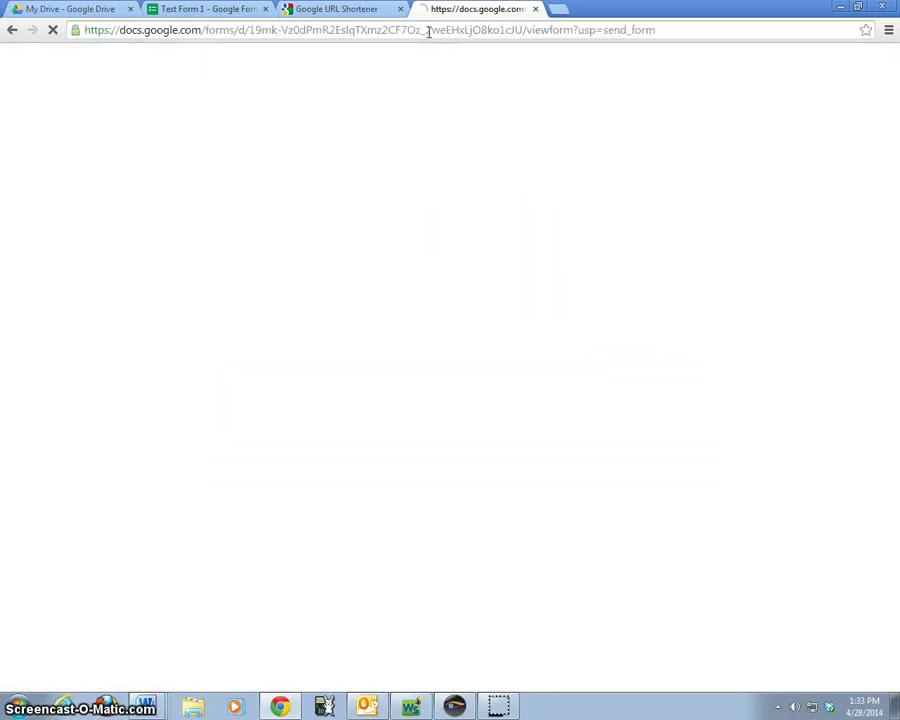
Submit a response with the respondent's name, Leonardo, and rating 7, then close the thank-you tab.
{"action": "left_click", "coordinate": [210, 267]}
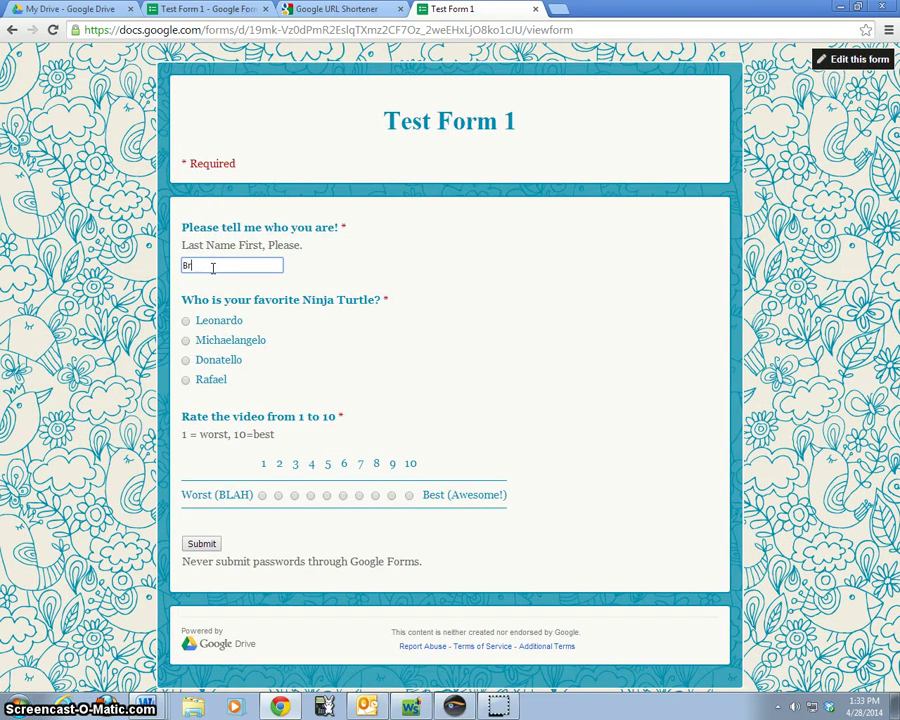
{"action": "type", "text": "Bryant, Kobe"}
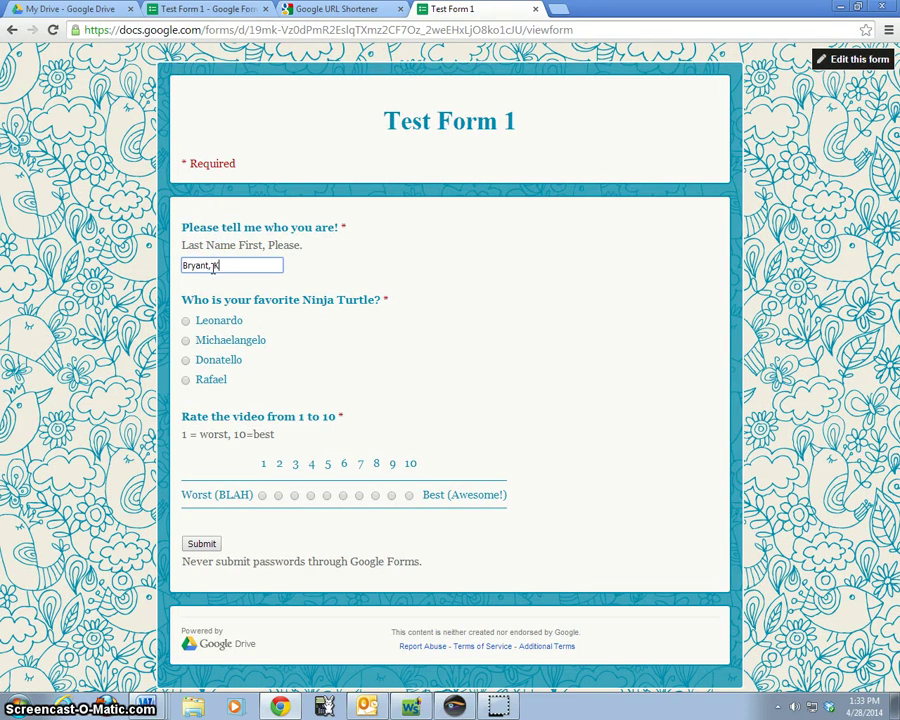
{"action": "left_click", "coordinate": [186, 380]}
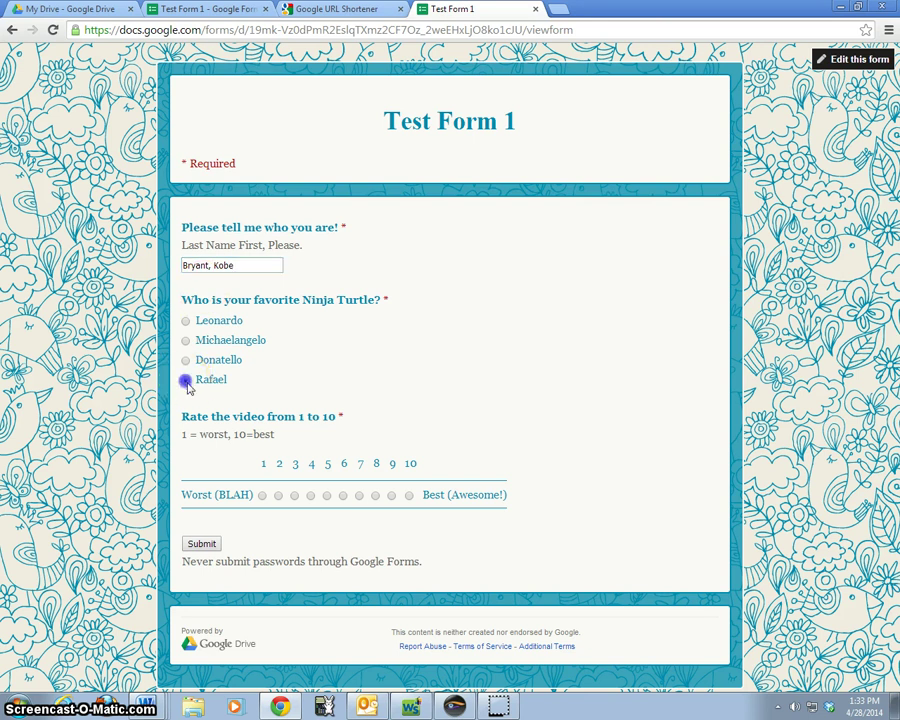
{"action": "left_click", "coordinate": [185, 321]}
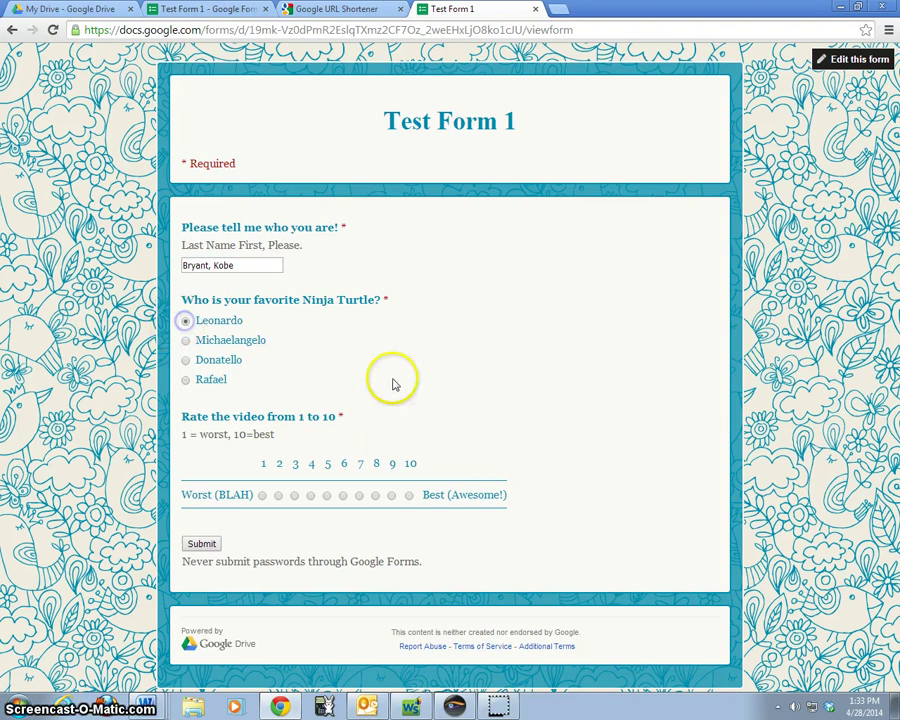
{"action": "left_click", "coordinate": [359, 495]}
{"action": "left_click", "coordinate": [204, 546]}
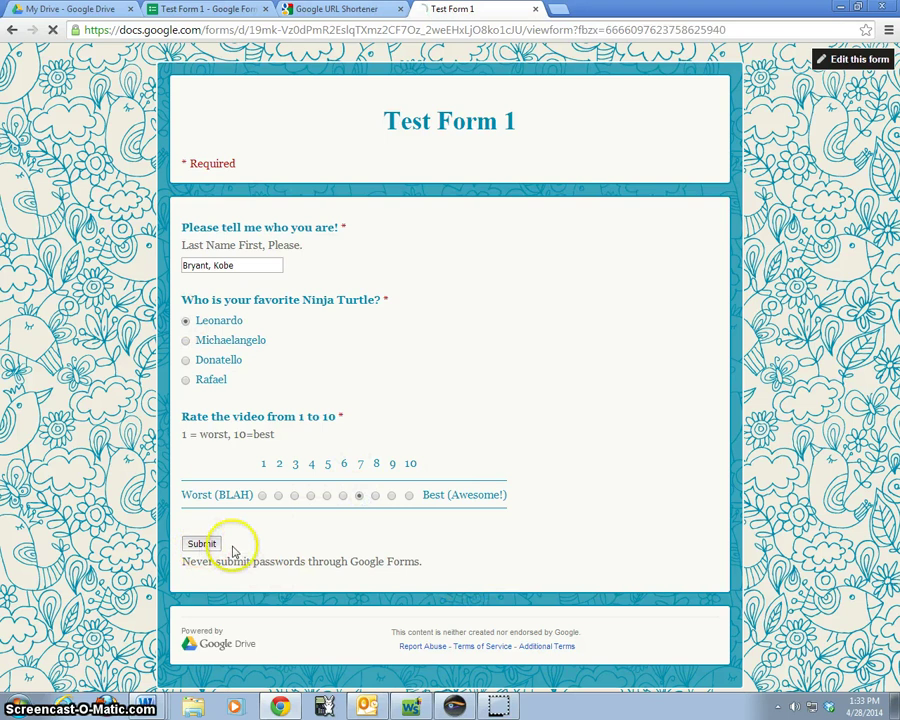
{"action": "left_click", "coordinate": [536, 11]}
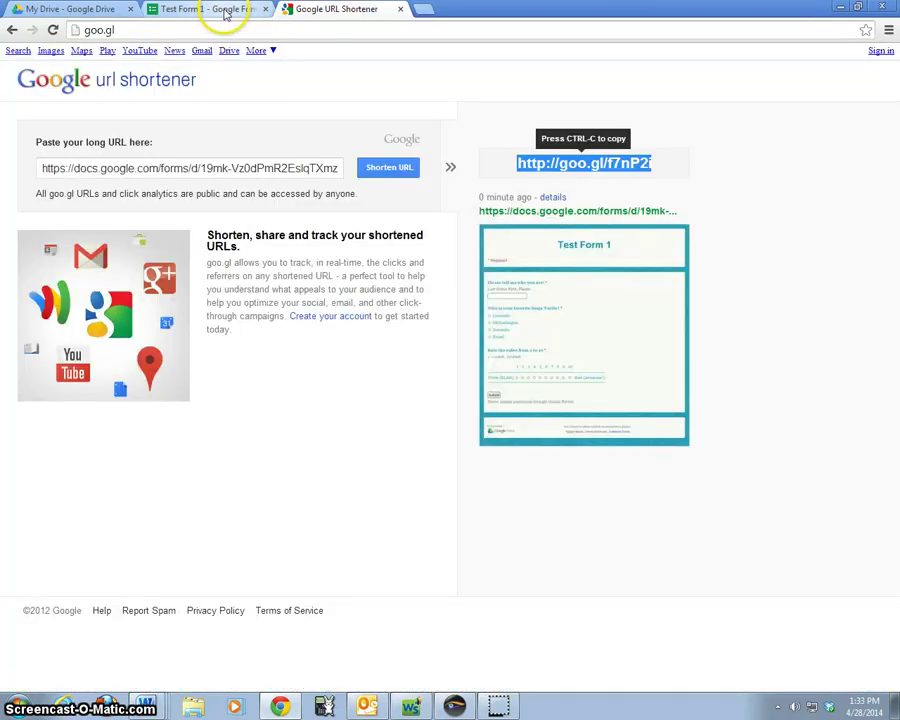
Close the shortener tab, search Drive for 'test fo', and open the Test Form 1 (Responses) spreadsheet.
{"action": "left_click", "coordinate": [400, 9]}
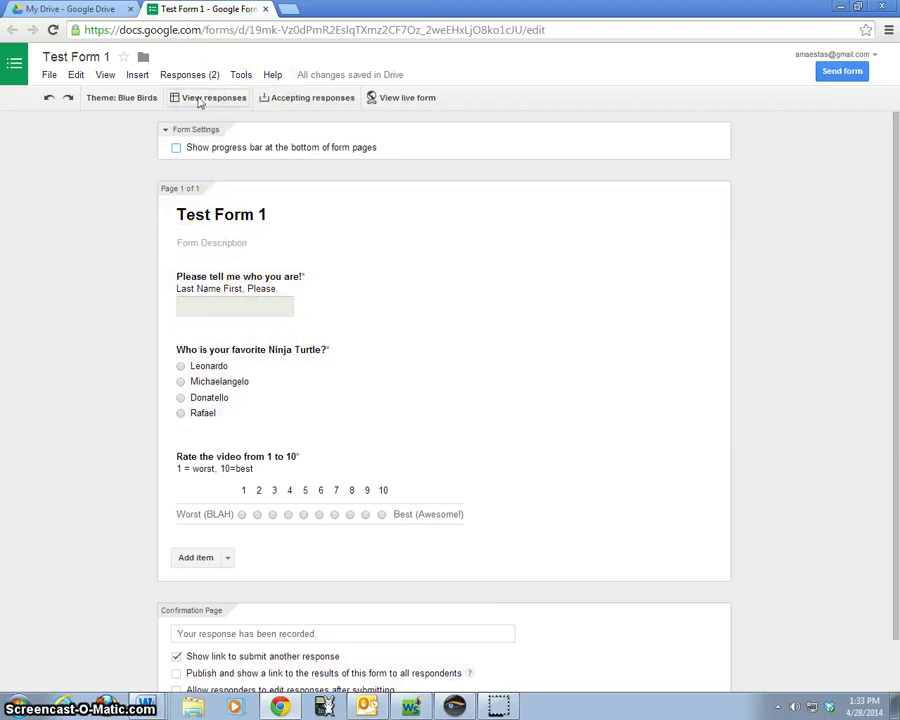
{"action": "left_click", "coordinate": [68, 12]}
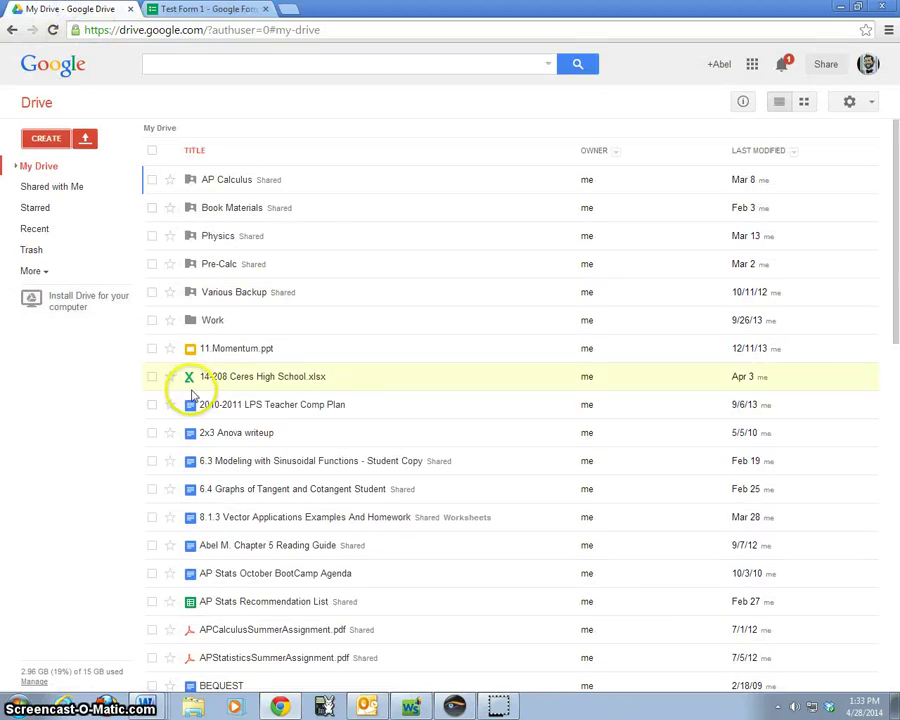
{"action": "left_click", "coordinate": [195, 10]}
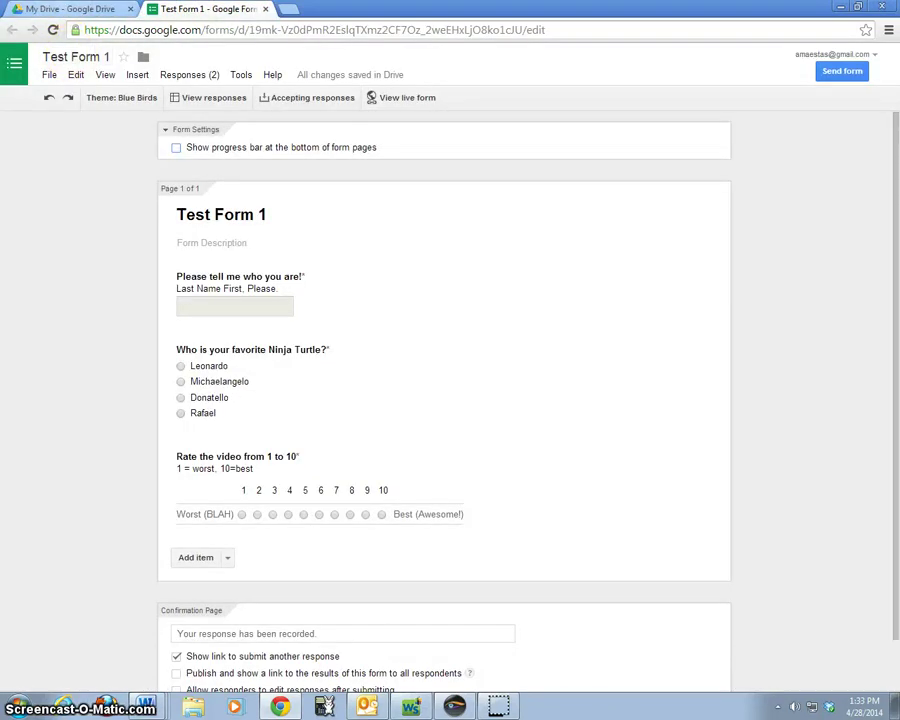
{"action": "left_click", "coordinate": [60, 10]}
{"action": "left_click", "coordinate": [231, 62]}
{"action": "type", "text": "test fo"}
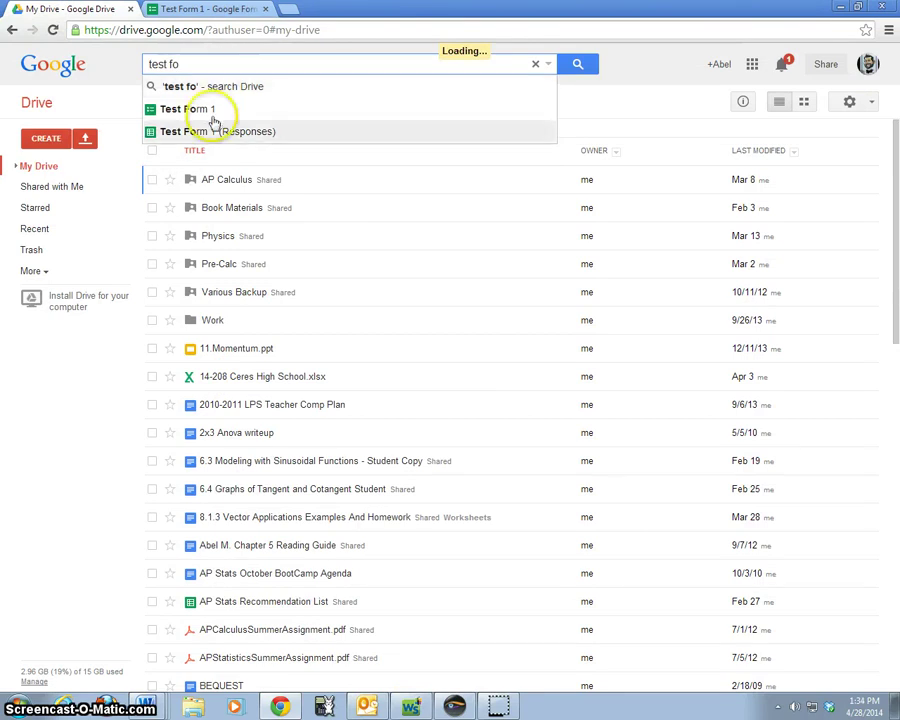
{"action": "left_click", "coordinate": [241, 141]}
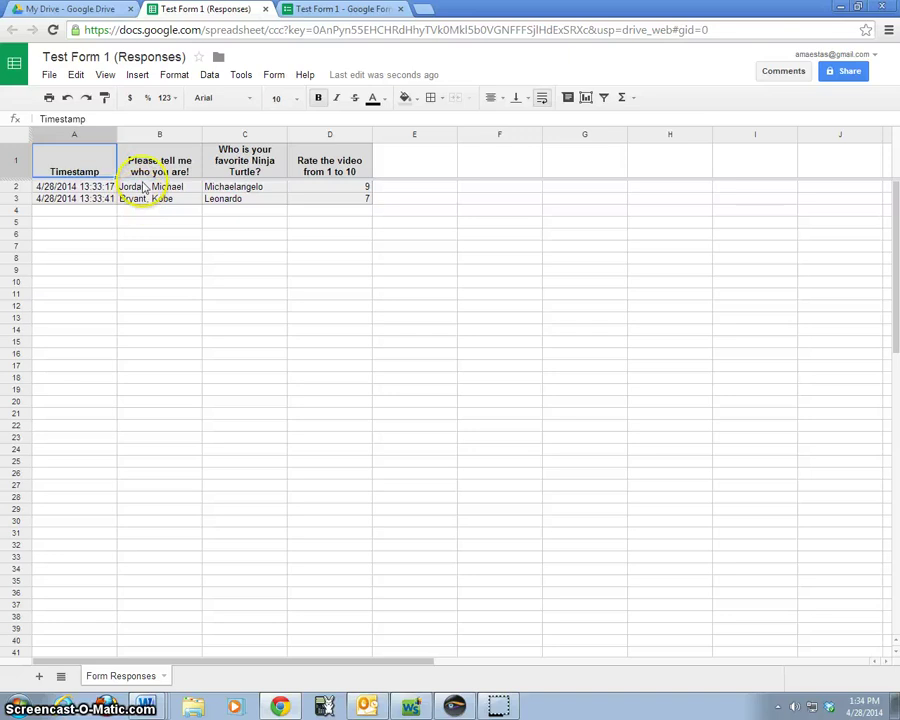
Sort the response range A2:U3 by name column B, A→Z.
{"action": "left_click", "coordinate": [194, 137]}
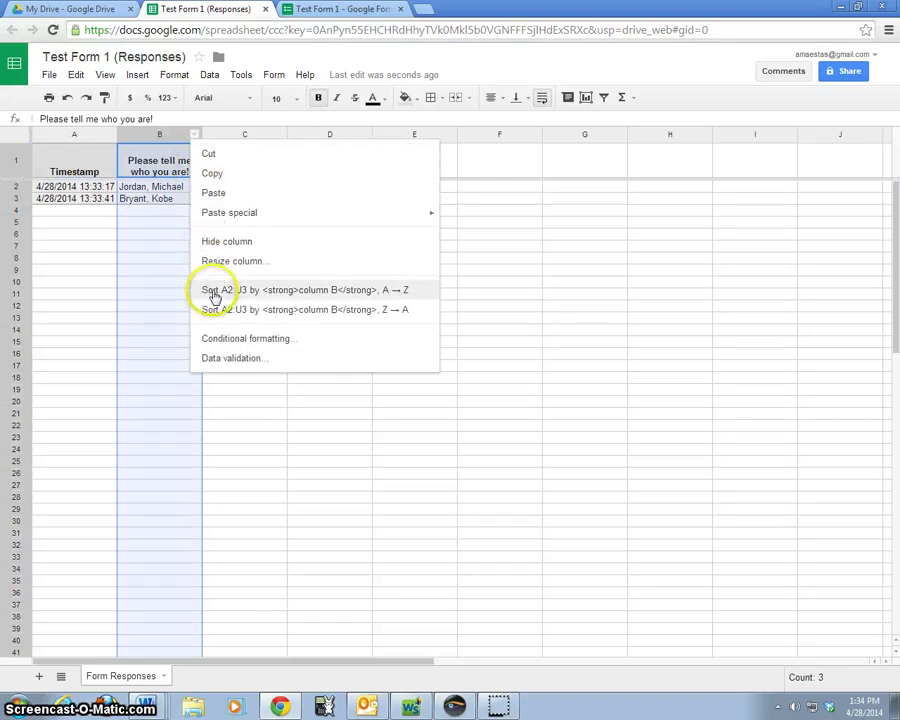
{"action": "left_click", "coordinate": [378, 293]}
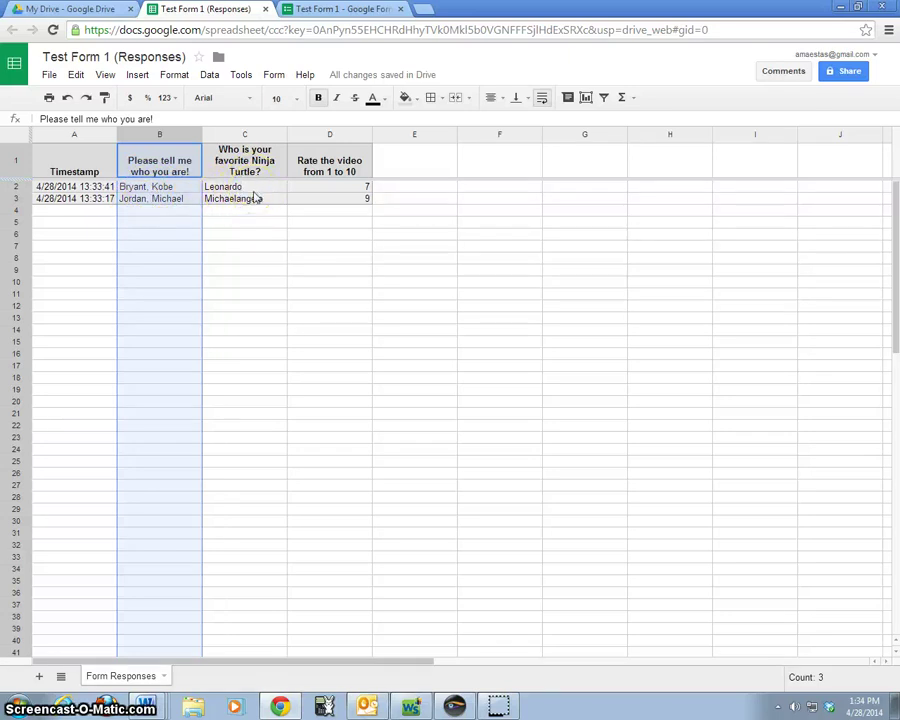
{"action": "left_click", "coordinate": [366, 137]}
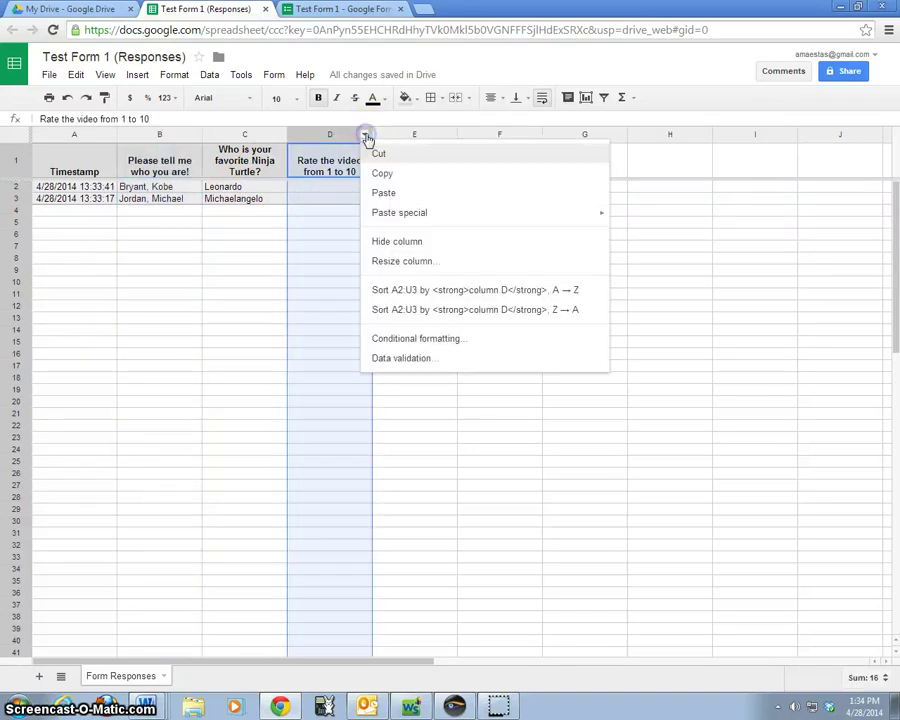
Sort the response range A2:U3 by rating column D, A→Z, lowest first.
{"action": "left_click", "coordinate": [388, 291]}
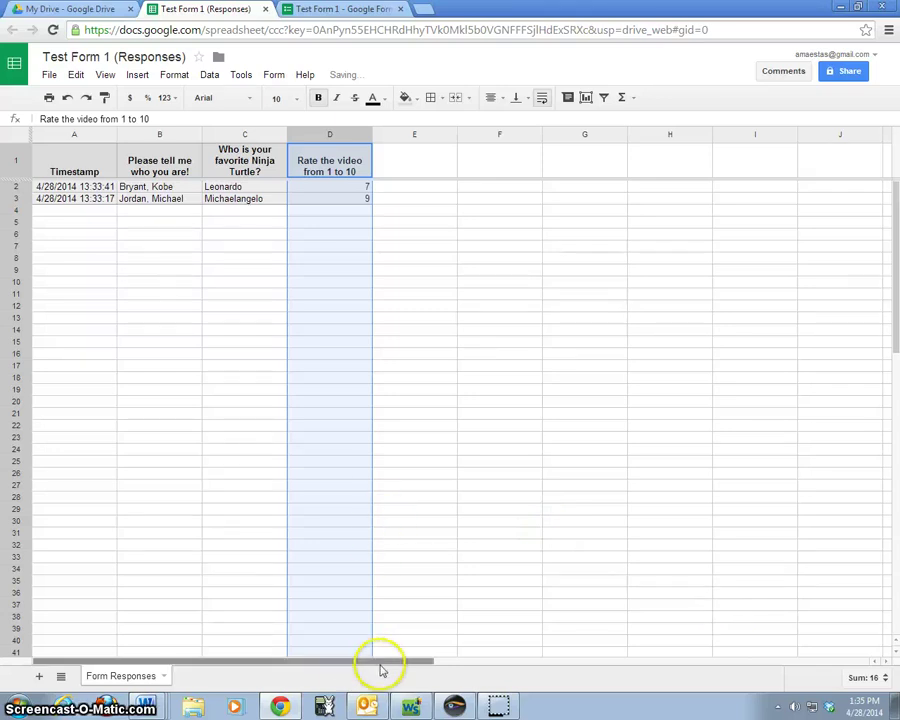
{"action": "left_click", "coordinate": [501, 708]}
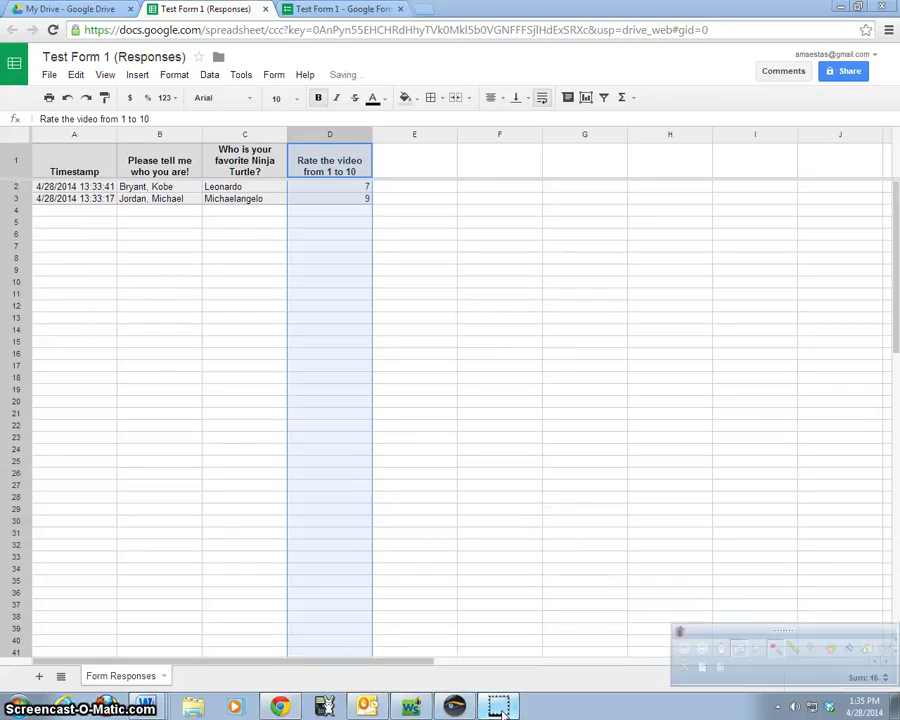